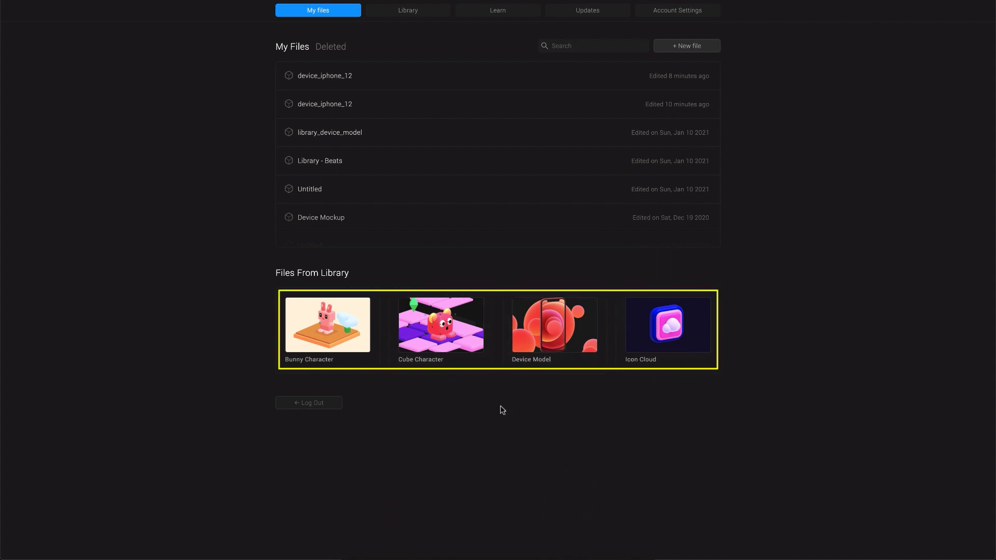
Open the Device Model library file and delete its iPhone 12, keeping only the red spheres.
{"action": "left_click", "coordinate": [543, 347]}
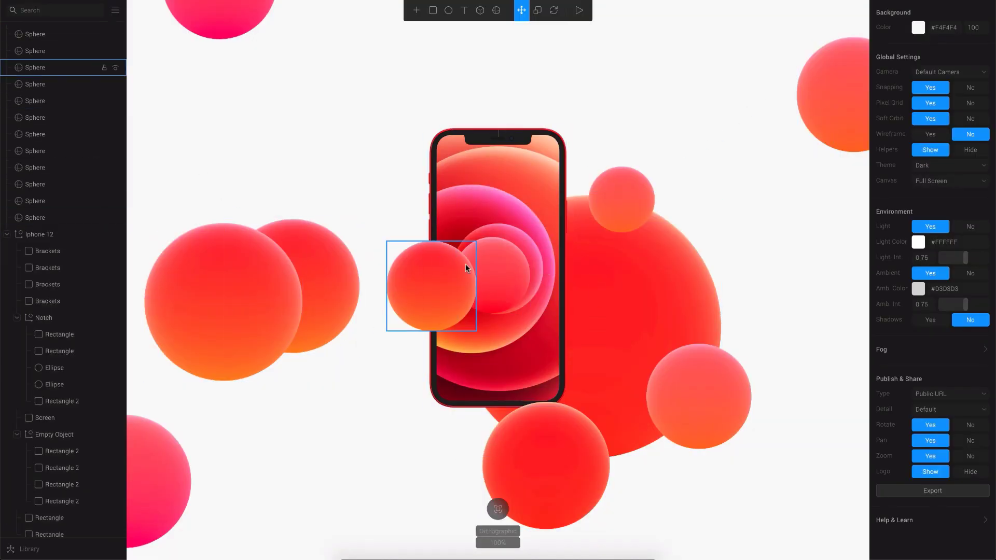
{"action": "left_click", "coordinate": [550, 170]}
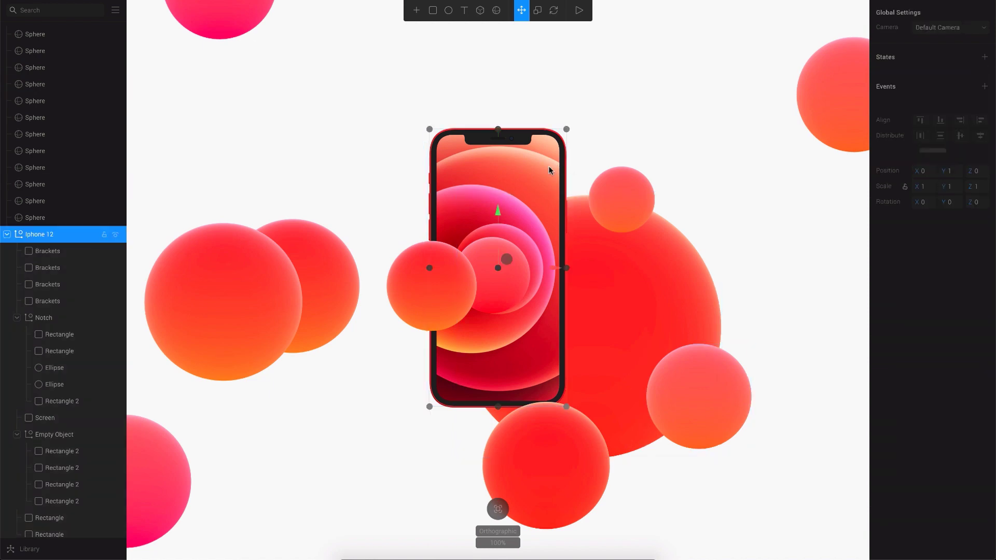
{"action": "key", "text": "Delete"}
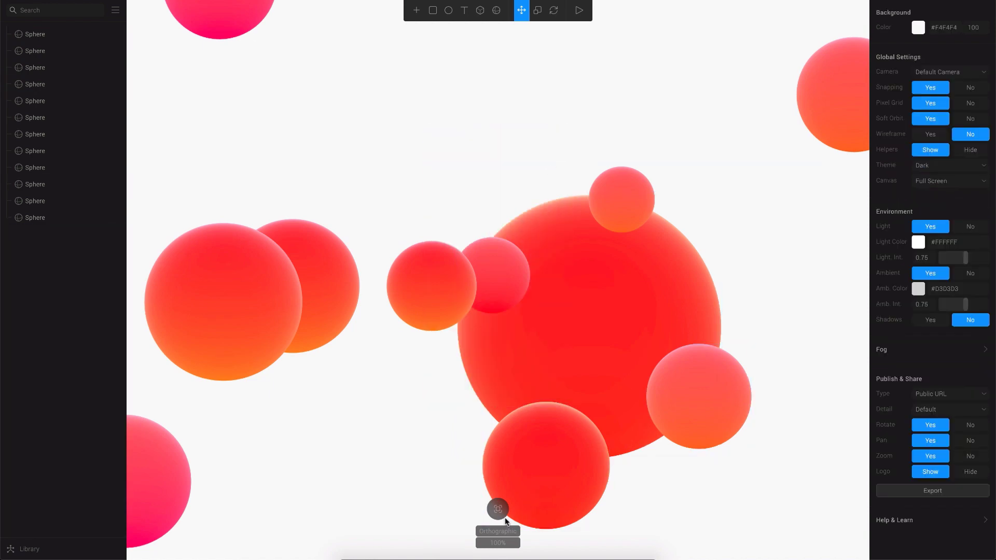
{"action": "mouse_move", "coordinate": [499, 509]}
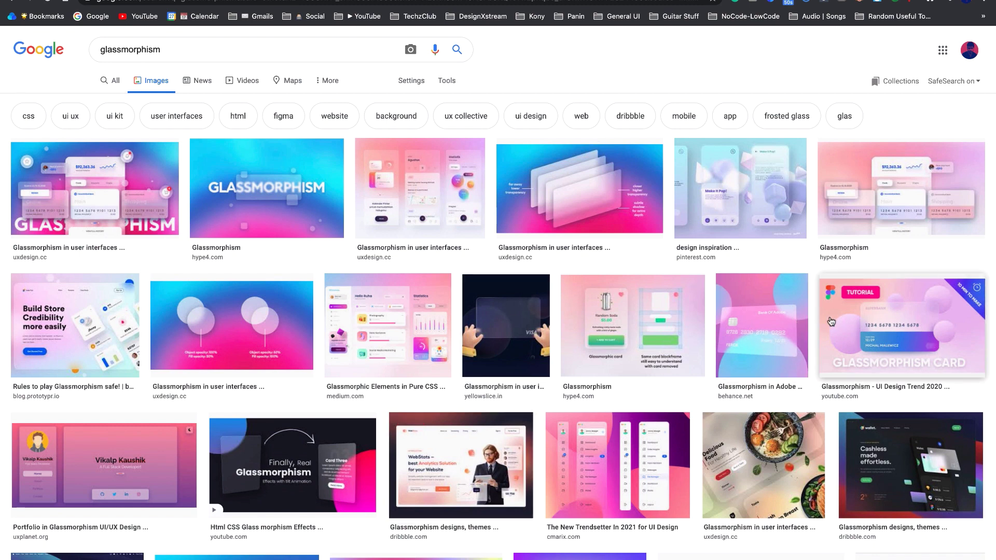
After viewing the glass Visa card reference, draw a new cube over the spheres.
{"action": "left_click", "coordinate": [478, 340]}
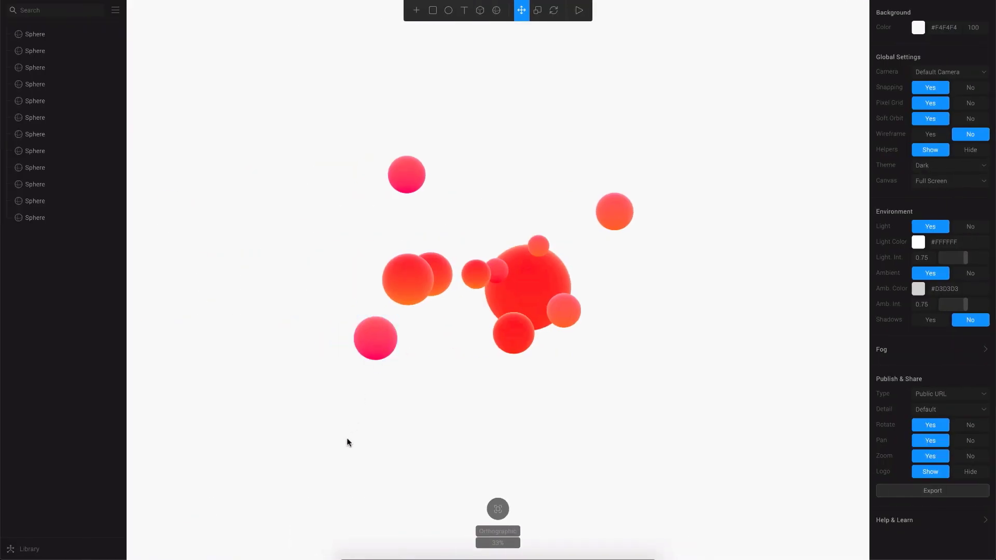
{"action": "left_click", "coordinate": [480, 10]}
{"action": "left_click_drag", "start_coordinate": [436, 242], "coordinate": [572, 324]}
{"action": "left_click", "coordinate": [631, 310]}
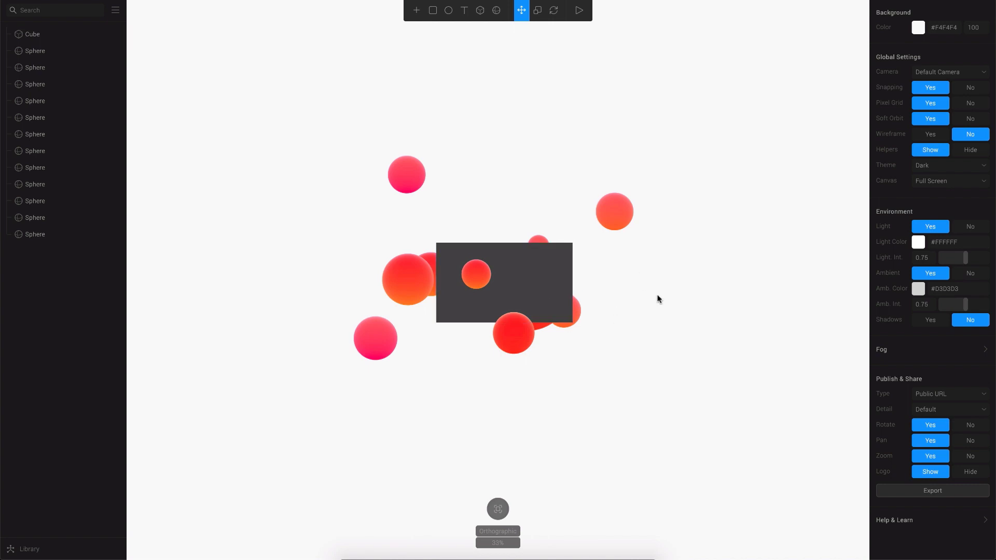
{"action": "right_click_drag", "start_coordinate": [658, 299], "coordinate": [581, 312]}
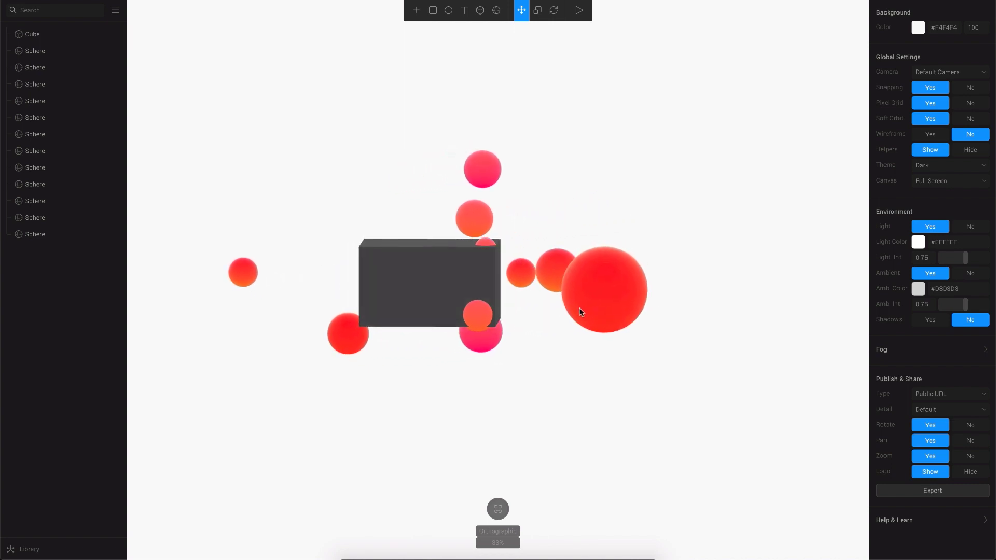
{"action": "left_click", "coordinate": [489, 291]}
{"action": "left_click", "coordinate": [431, 283]}
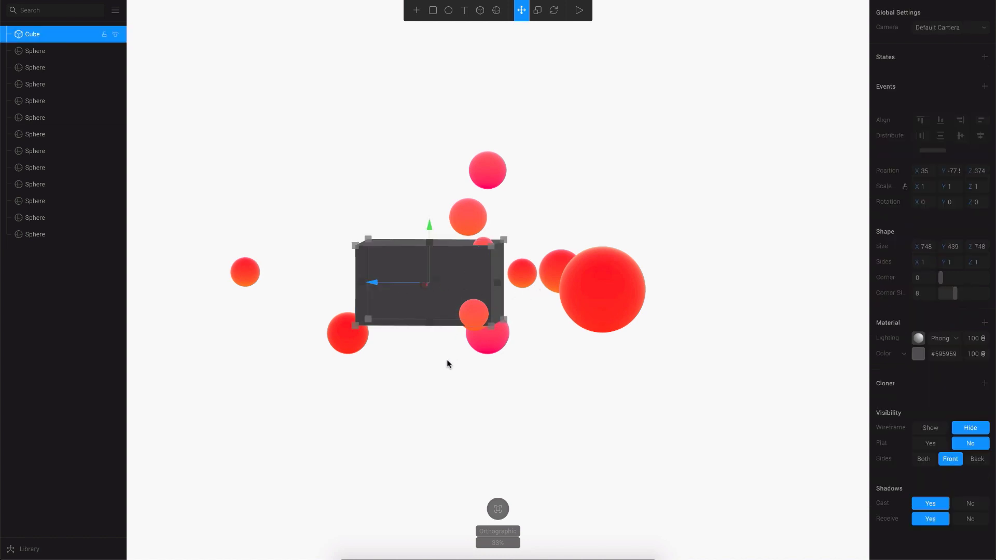
Flatten the cube into a thin card slab with Scale Z set to 0.01.
{"action": "left_click", "coordinate": [535, 19]}
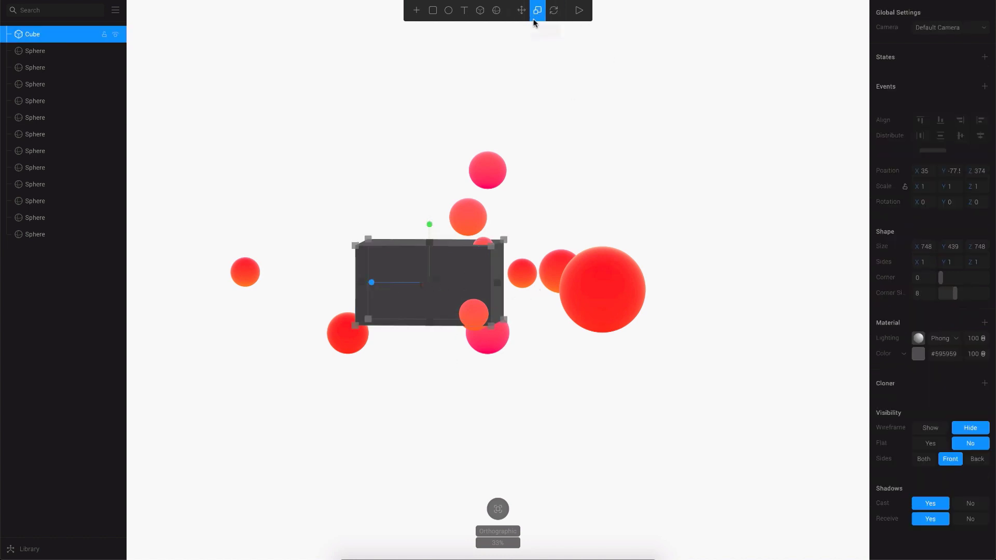
{"action": "left_click_drag", "start_coordinate": [372, 283], "coordinate": [444, 276]}
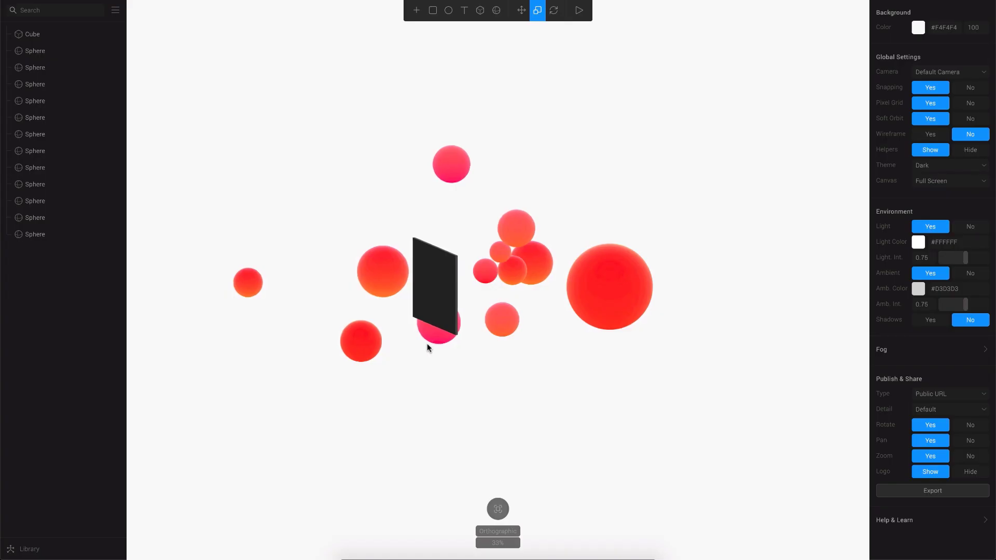
{"action": "left_click", "coordinate": [435, 283]}
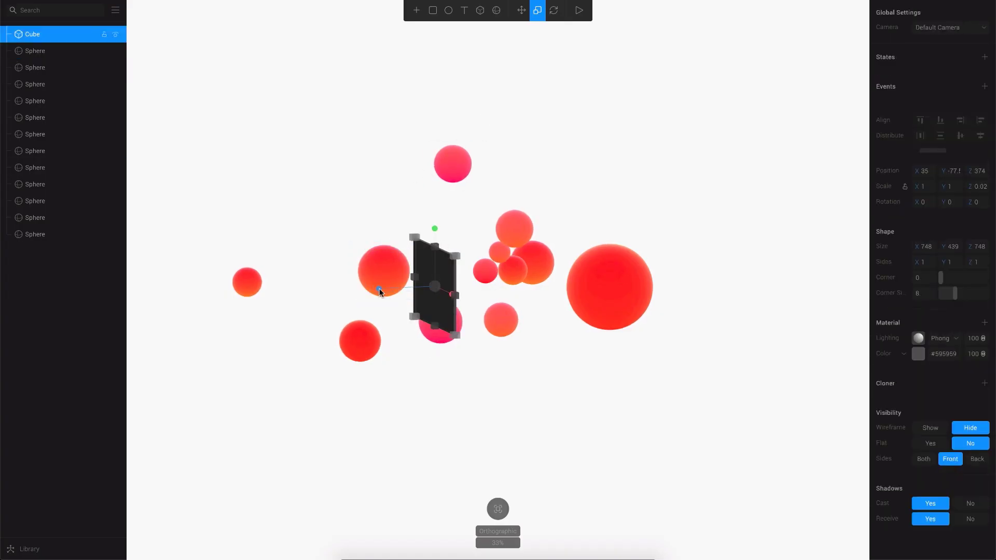
{"action": "double_click", "coordinate": [978, 186]}
{"action": "type", "text": "0.01"}
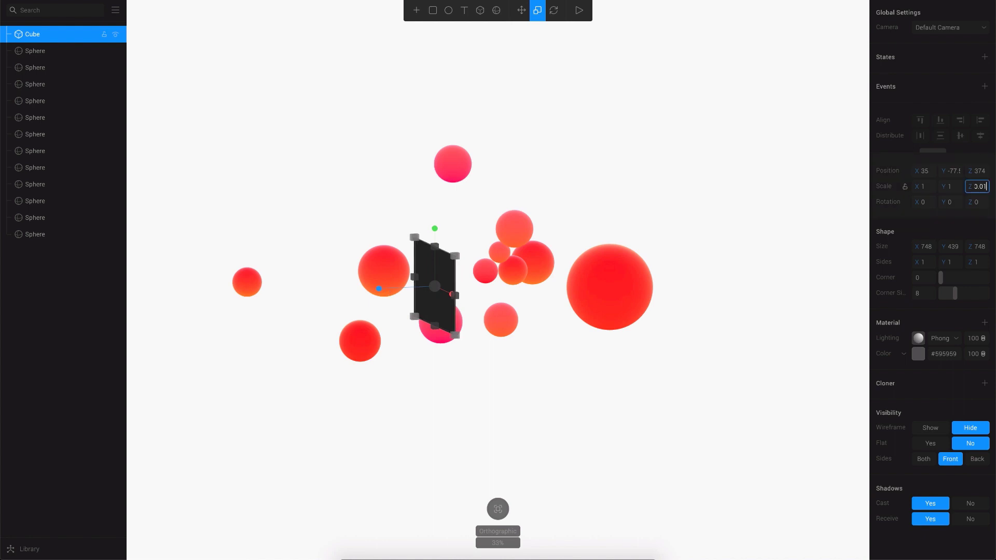
{"action": "left_click", "coordinate": [503, 409]}
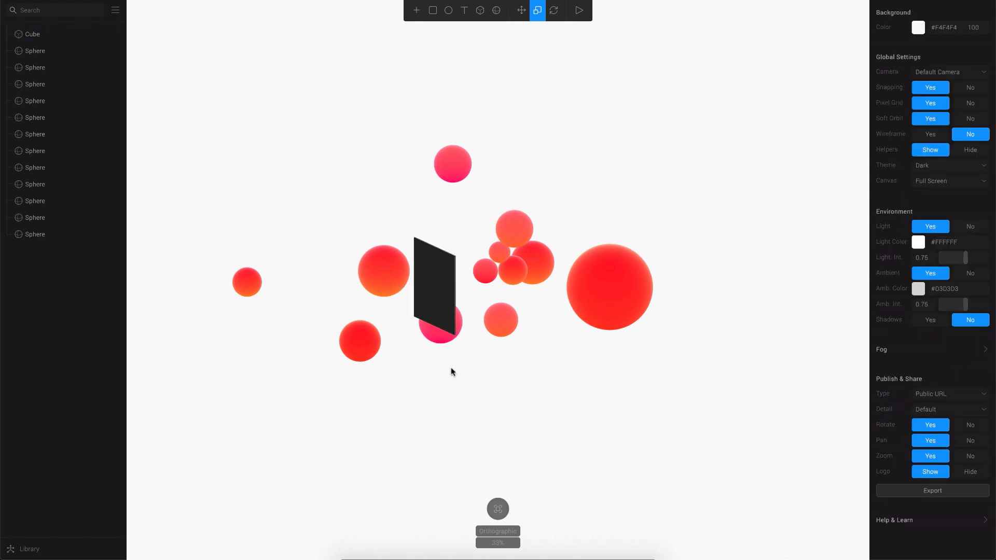
{"action": "right_click_drag", "start_coordinate": [450, 369], "coordinate": [509, 362]}
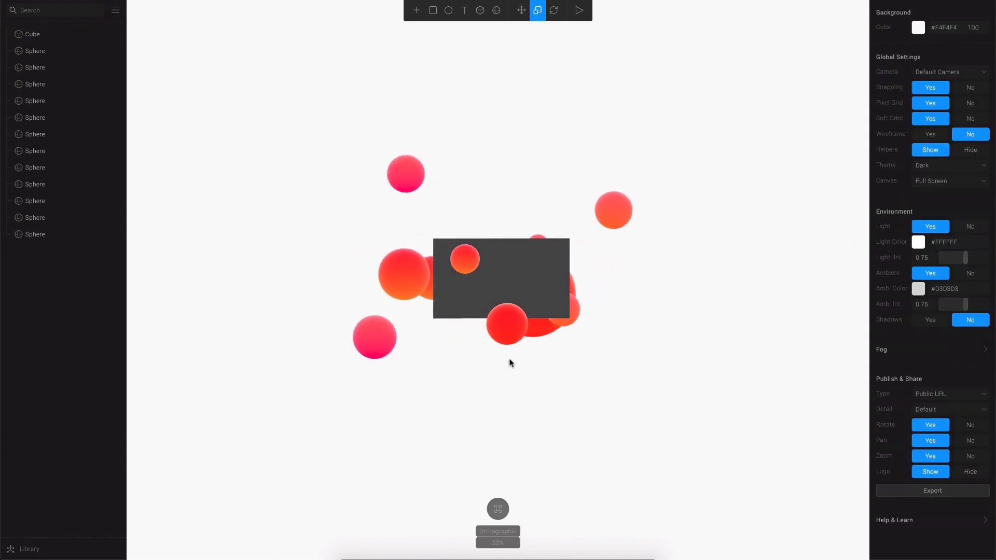
Round the slab's corners to 8 with the Shape Corner slider.
{"action": "left_click", "coordinate": [601, 233]}
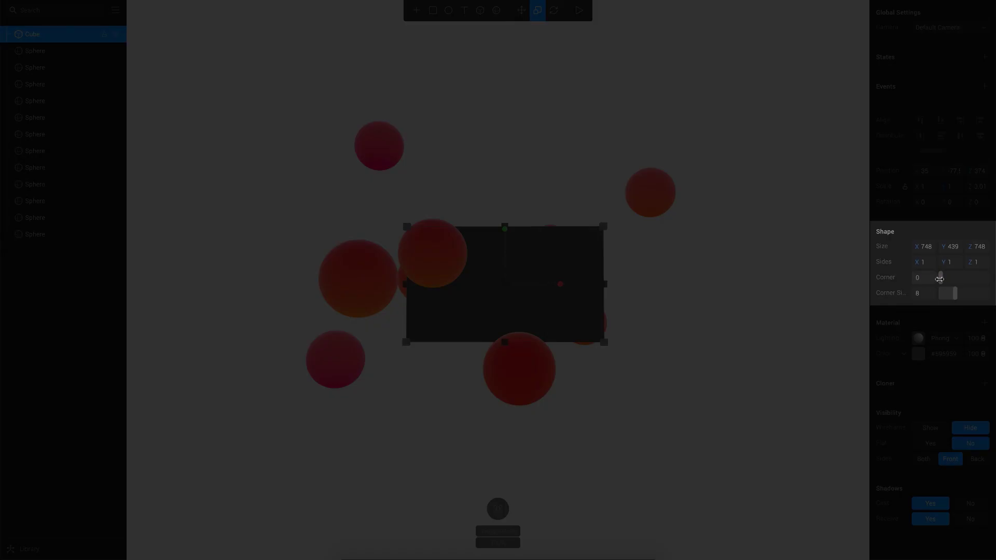
{"action": "mouse_move", "coordinate": [939, 278]}
{"action": "left_mouse_down"}
{"action": "mouse_move", "coordinate": [967, 280]}
{"action": "mouse_move", "coordinate": [947, 286]}
{"action": "left_mouse_up"}
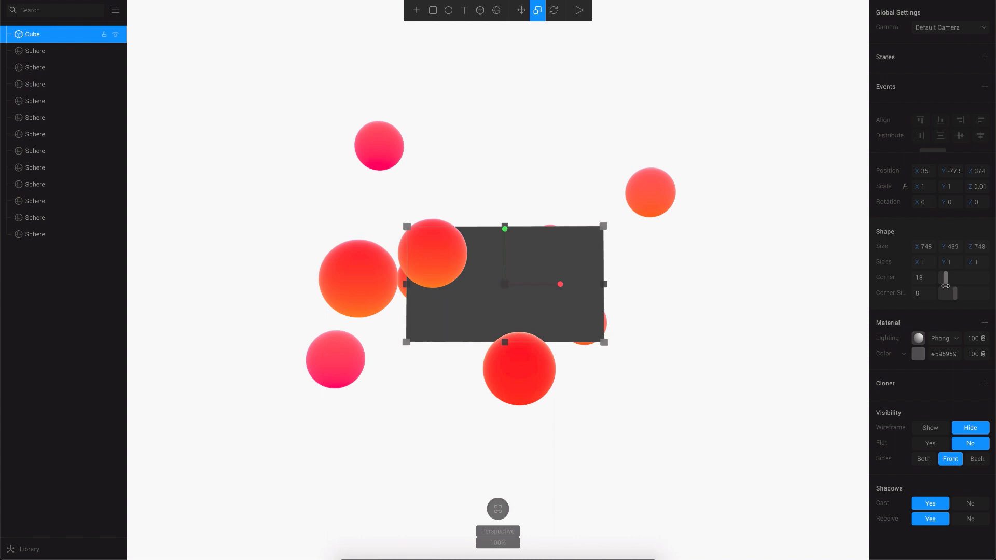
{"action": "left_click", "coordinate": [760, 374]}
Move the card slab forward to Z 1023, in front of the spheres, and nudge a sphere.
{"action": "left_click", "coordinate": [574, 289]}
{"action": "left_click_drag", "start_coordinate": [612, 318], "coordinate": [469, 291]}
{"action": "left_click", "coordinate": [441, 293]}
{"action": "left_click_drag", "start_coordinate": [372, 297], "coordinate": [371, 247]}
{"action": "left_click", "coordinate": [609, 438]}
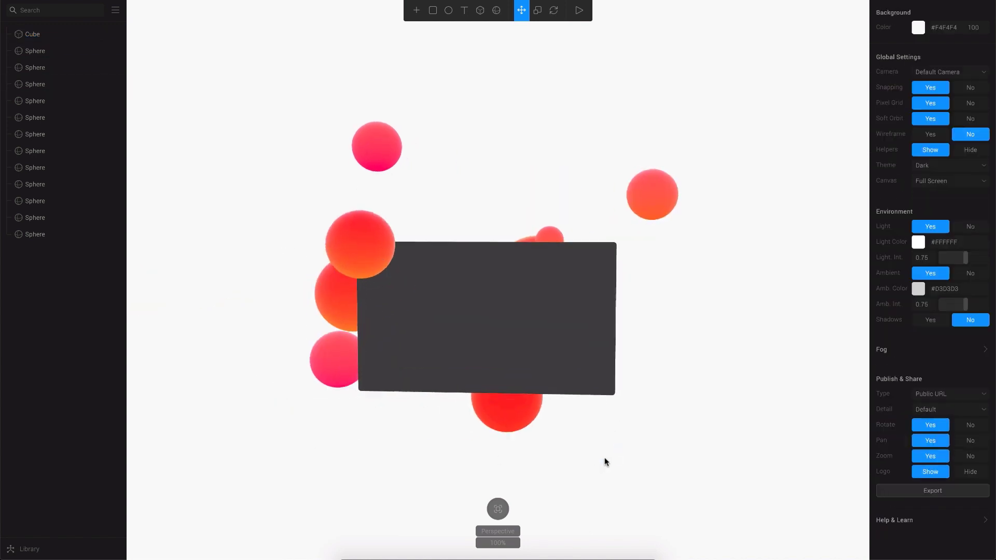
{"action": "left_click", "coordinate": [436, 302]}
{"action": "left_click", "coordinate": [682, 454]}
{"action": "left_click", "coordinate": [567, 336]}
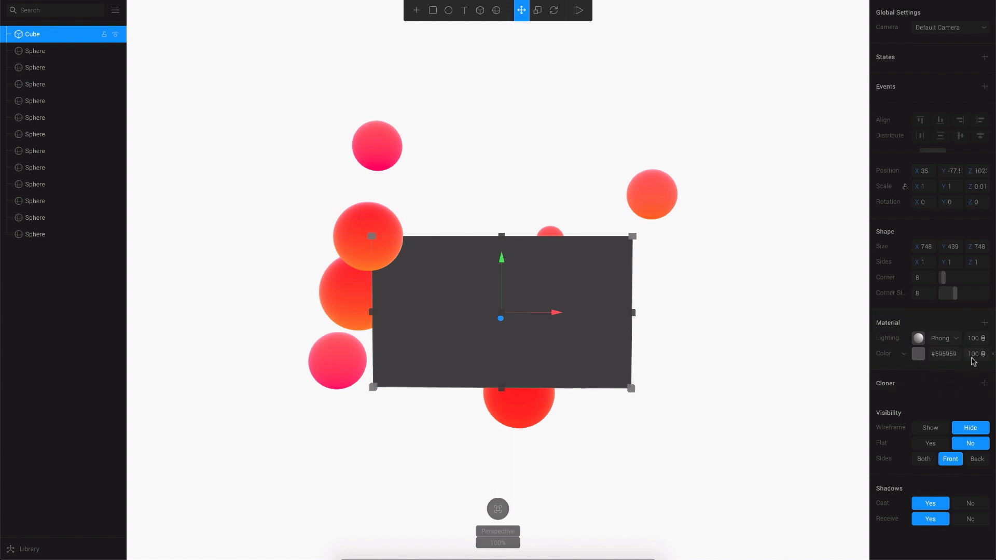
Give the card a white #FFFFFF gradient material with stop opacities 80 and 20.
{"action": "left_click", "coordinate": [904, 355]}
{"action": "left_click", "coordinate": [916, 361]}
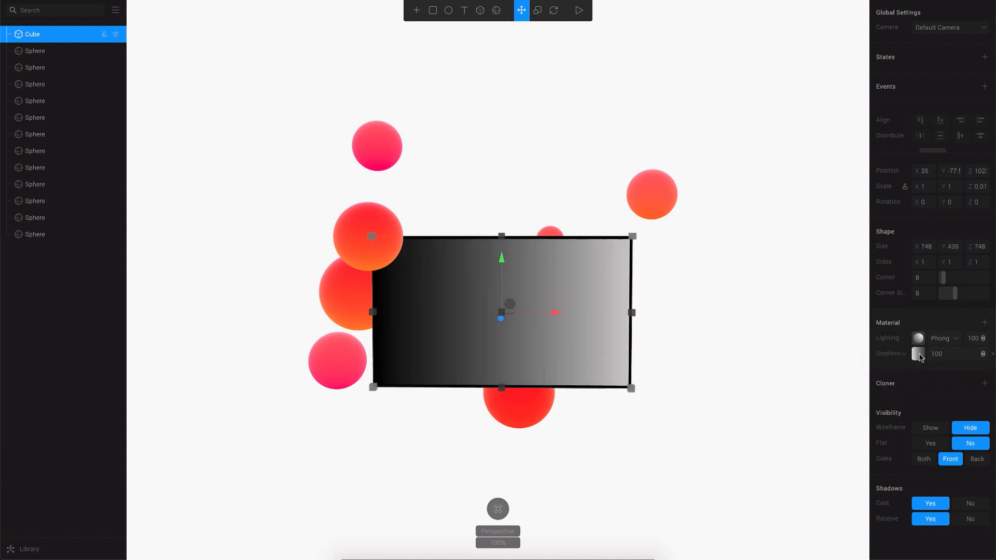
{"action": "left_click", "coordinate": [918, 355]}
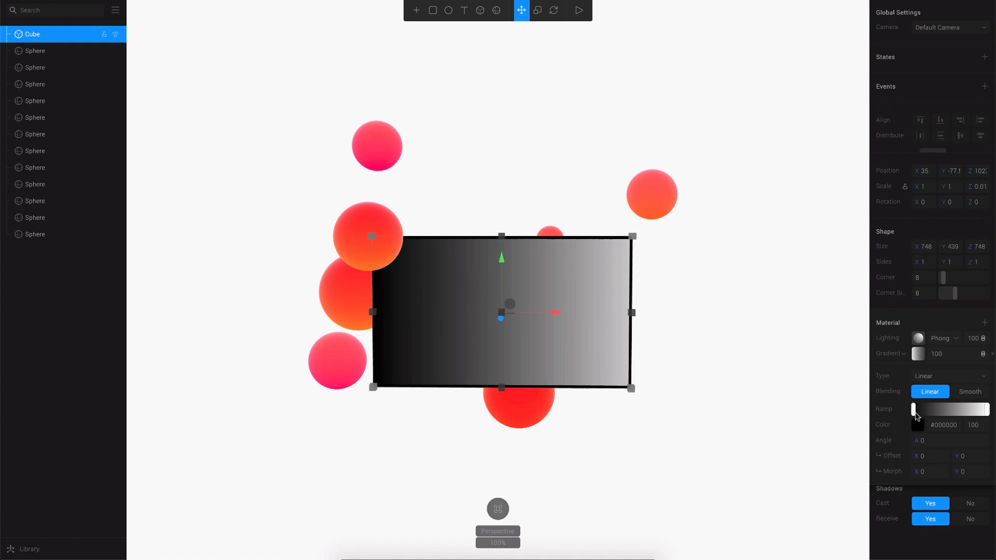
{"action": "left_click", "coordinate": [918, 424]}
{"action": "left_click_drag", "start_coordinate": [909, 476], "coordinate": [813, 419]}
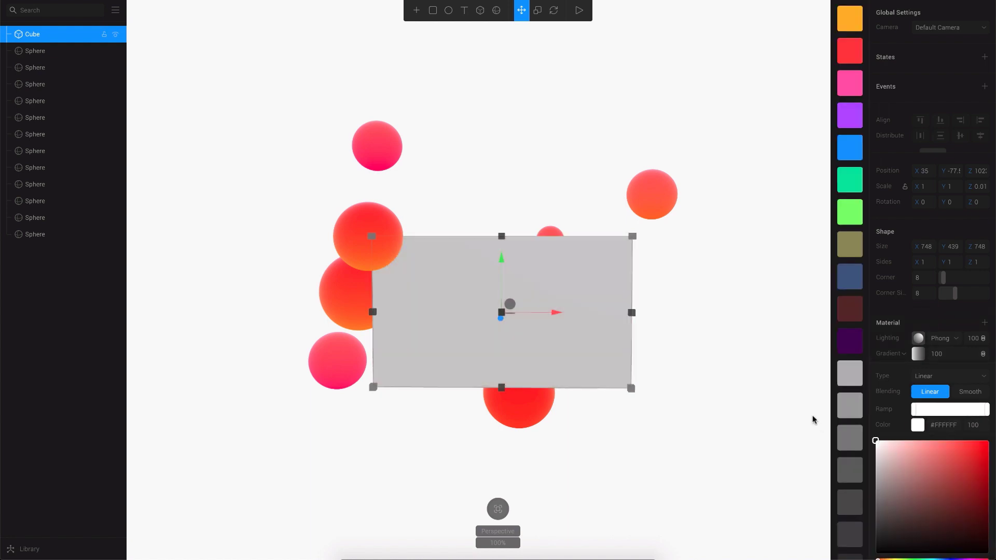
{"action": "left_click", "coordinate": [973, 425]}
{"action": "key", "text": "Return"}
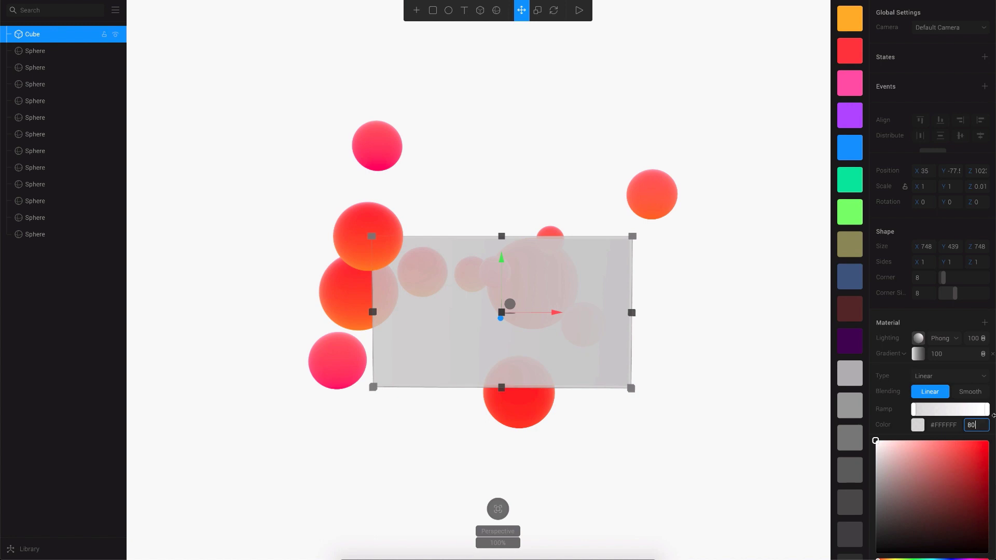
{"action": "left_click", "coordinate": [987, 410]}
{"action": "key", "text": "Return"}
{"action": "left_click", "coordinate": [685, 423]}
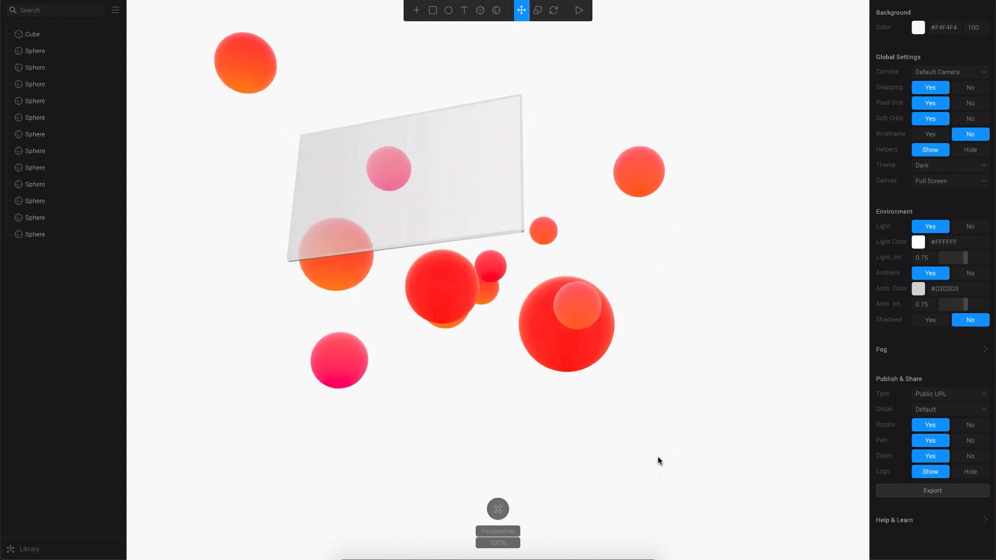
Try scene fog with Use BG and closer Near/Far distances, then switch it back off.
{"action": "left_click", "coordinate": [529, 350]}
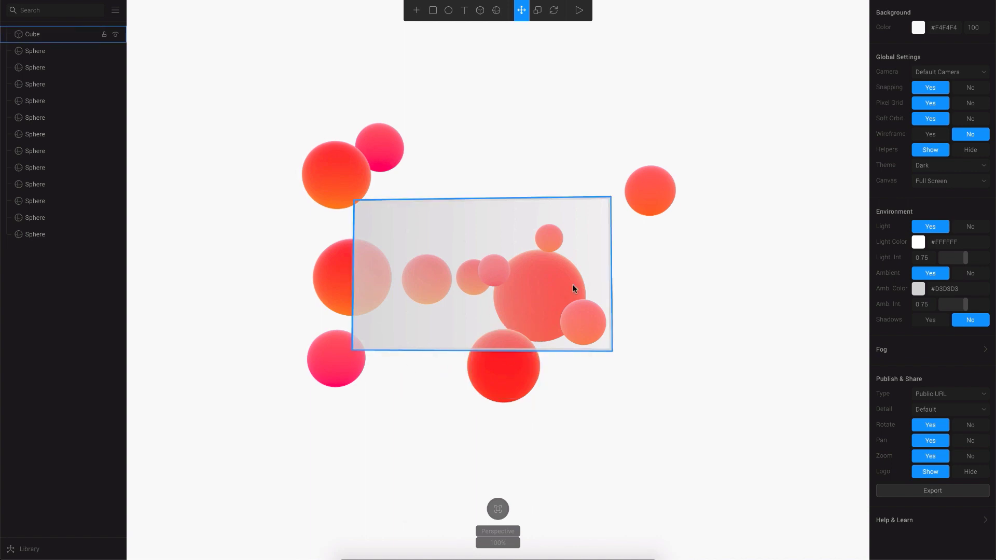
{"action": "key", "text": "Escape"}
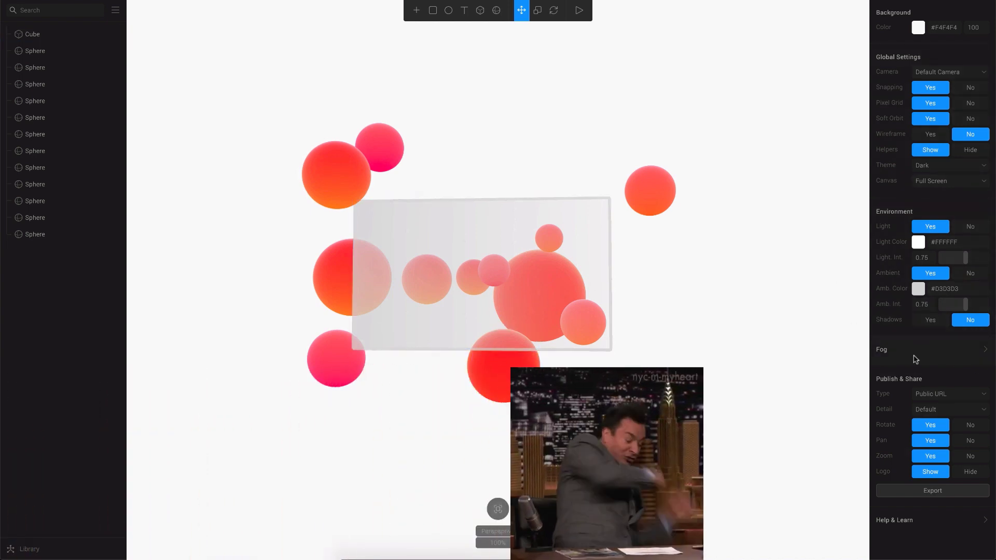
{"action": "left_click", "coordinate": [985, 351]}
{"action": "left_click", "coordinate": [930, 365]}
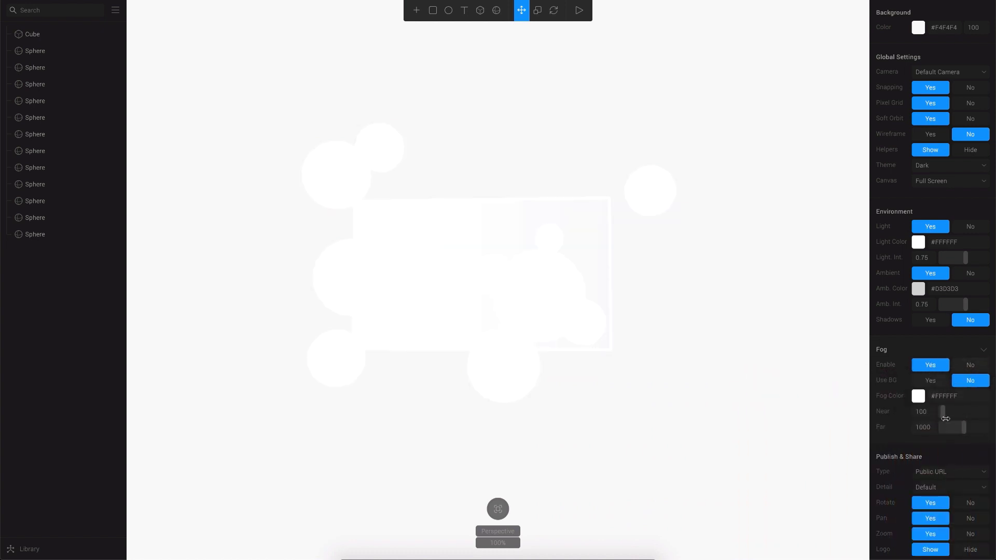
{"action": "left_click", "coordinate": [420, 310]}
{"action": "key", "text": "Escape"}
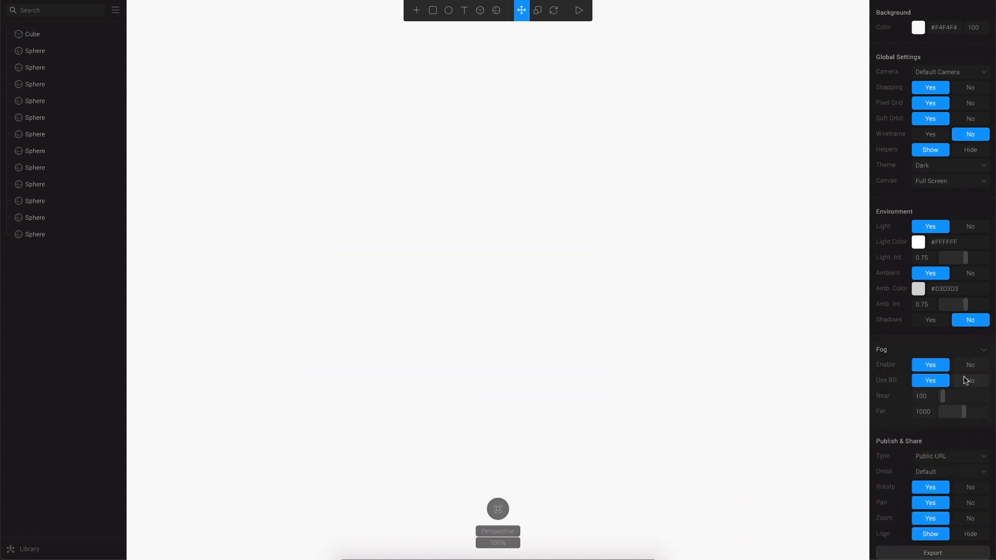
{"action": "mouse_move", "coordinate": [942, 411]}
{"action": "left_mouse_down"}
{"action": "mouse_move", "coordinate": [969, 409]}
{"action": "mouse_move", "coordinate": [948, 409]}
{"action": "left_mouse_up"}
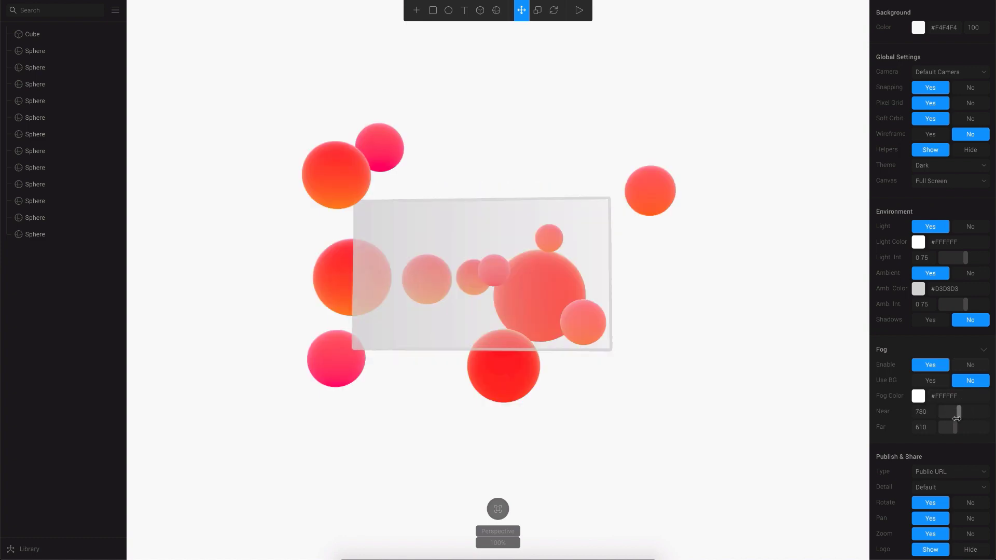
{"action": "left_click", "coordinate": [939, 381]}
{"action": "left_click_drag", "start_coordinate": [954, 393], "coordinate": [949, 414]}
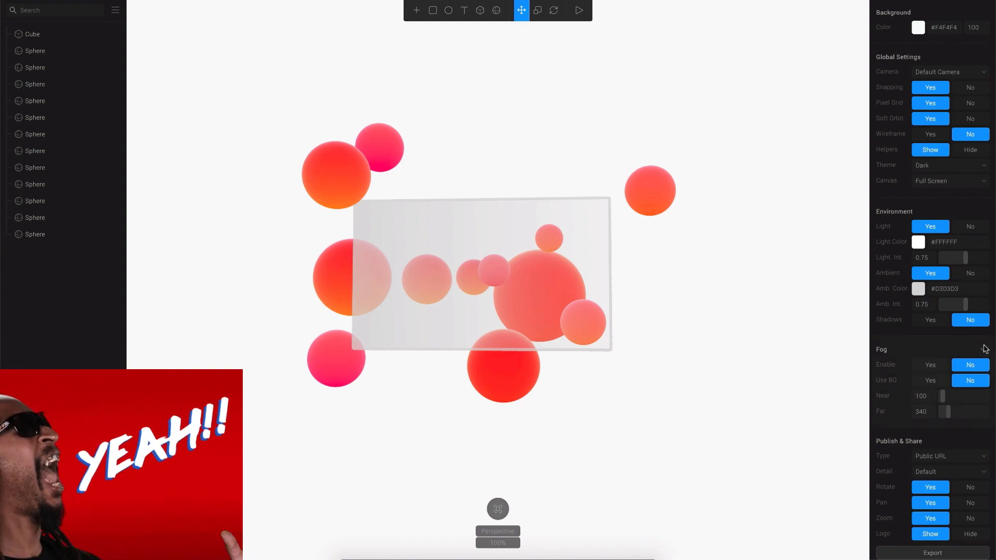
{"action": "left_click", "coordinate": [949, 354]}
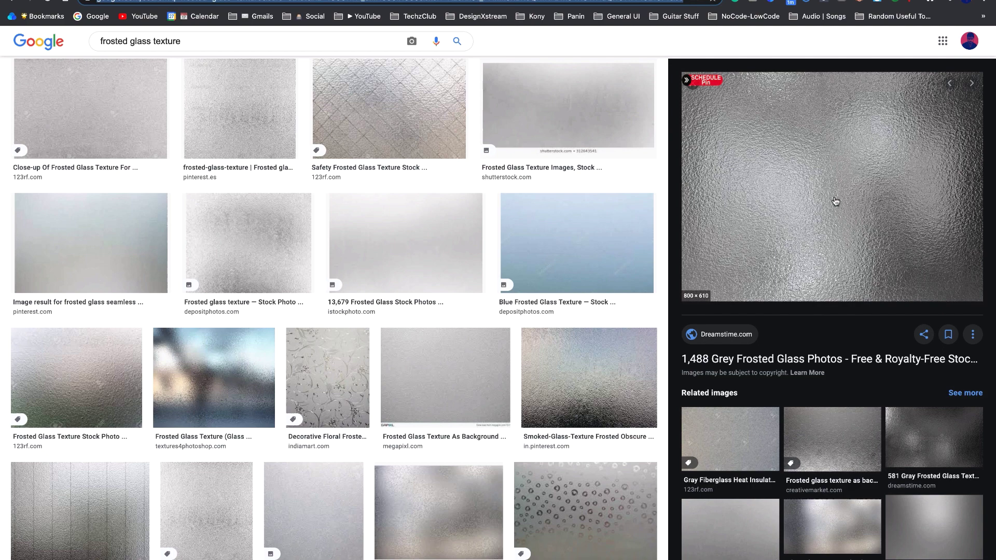
Copy the grey frosted glass texture image from the Chrome preview.
{"action": "right_click", "coordinate": [792, 150]}
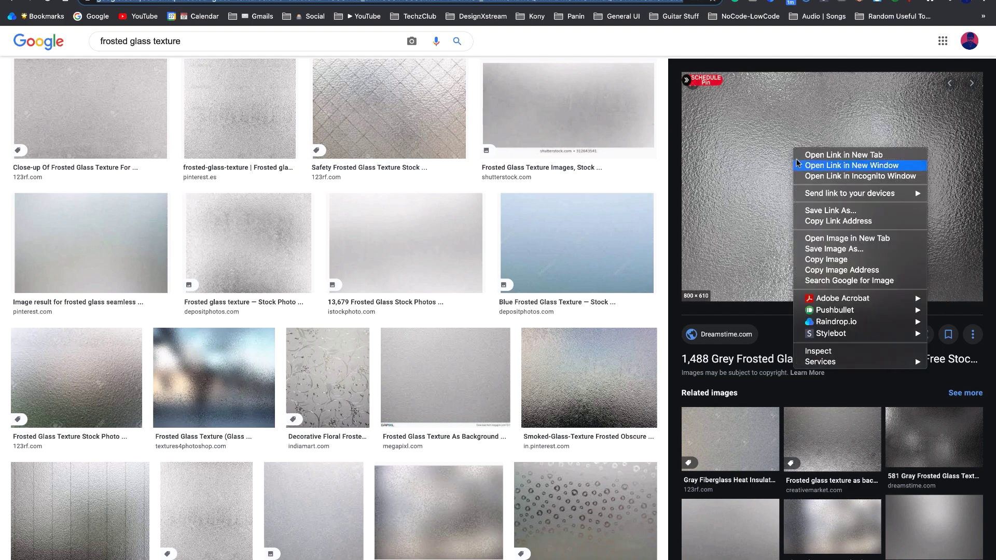
{"action": "left_click", "coordinate": [806, 263]}
Back in Spline, paste the copied image, then delete the resulting image plane.
{"action": "key", "text": "ctrl+Left"}
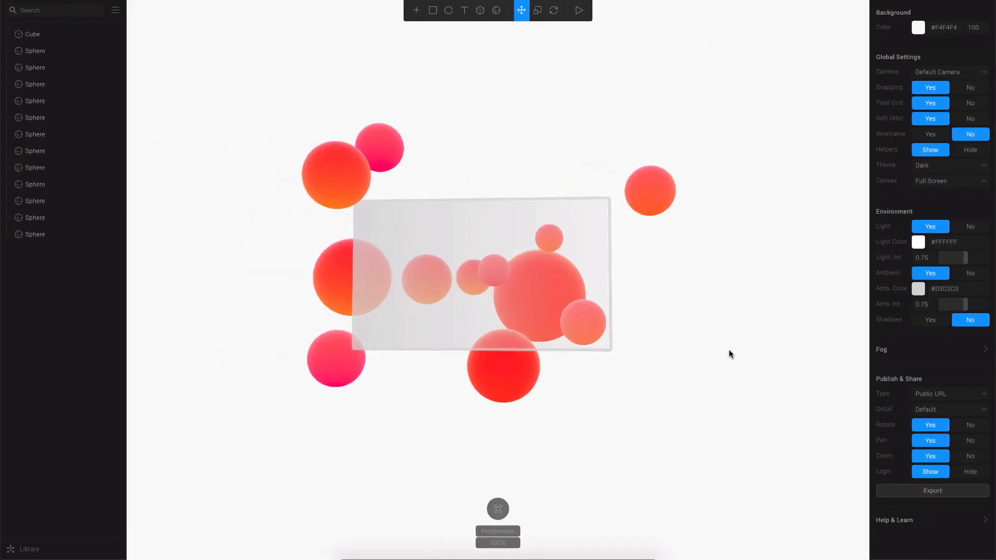
{"action": "key", "text": "ctrl+v"}
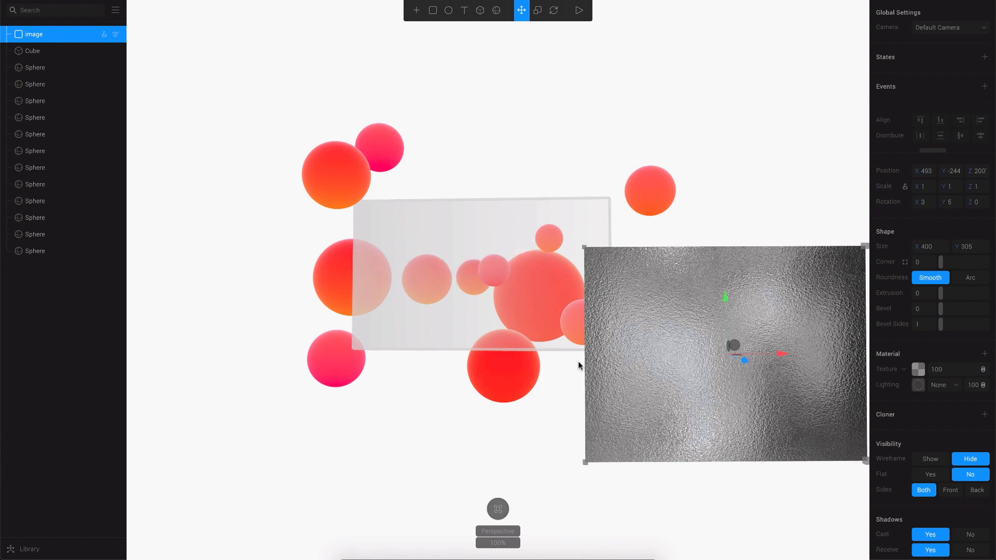
{"action": "key", "text": "Delete"}
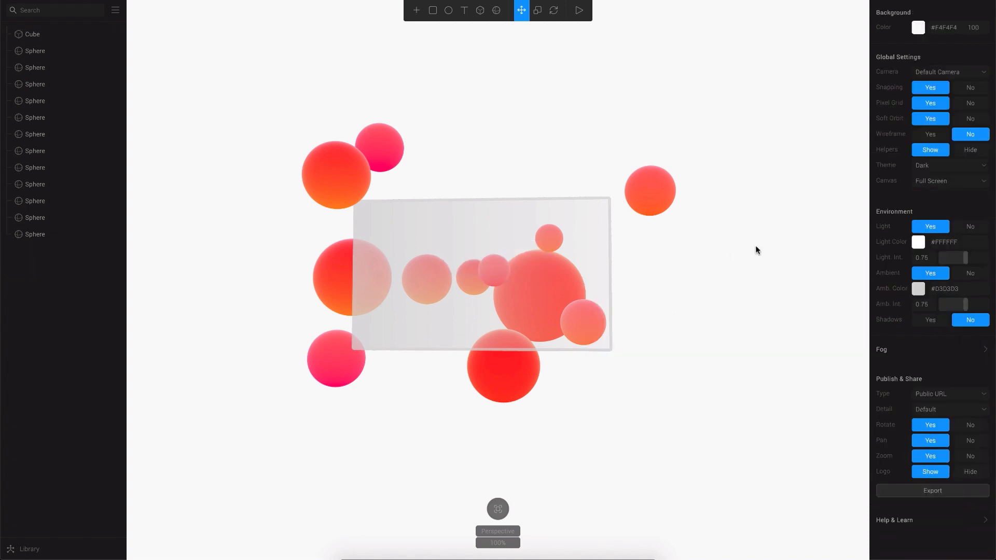
Add a Texture layer to the panel's material using the top grey frosted texture.
{"action": "left_click", "coordinate": [574, 264]}
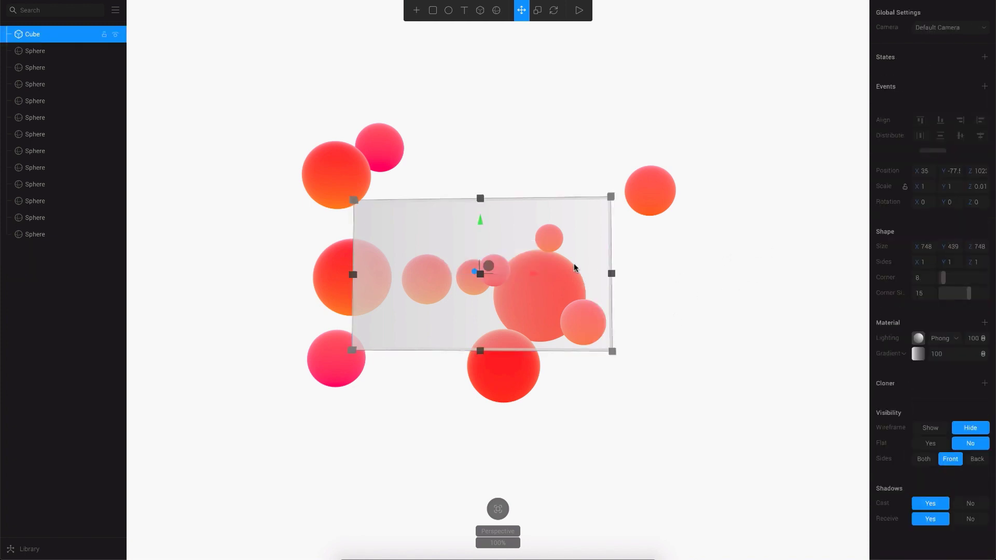
{"action": "left_click", "coordinate": [985, 323]}
{"action": "left_click", "coordinate": [903, 339]}
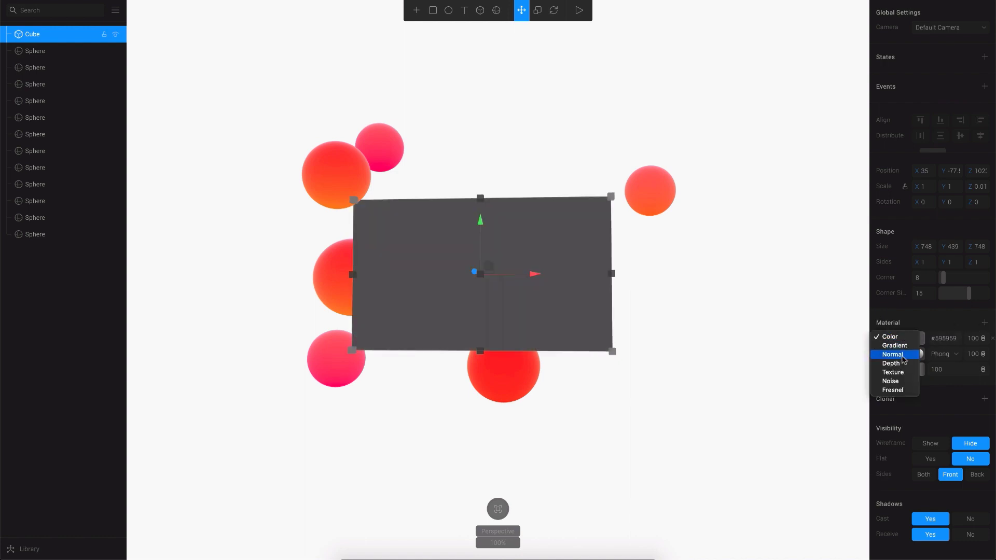
{"action": "left_click", "coordinate": [900, 373]}
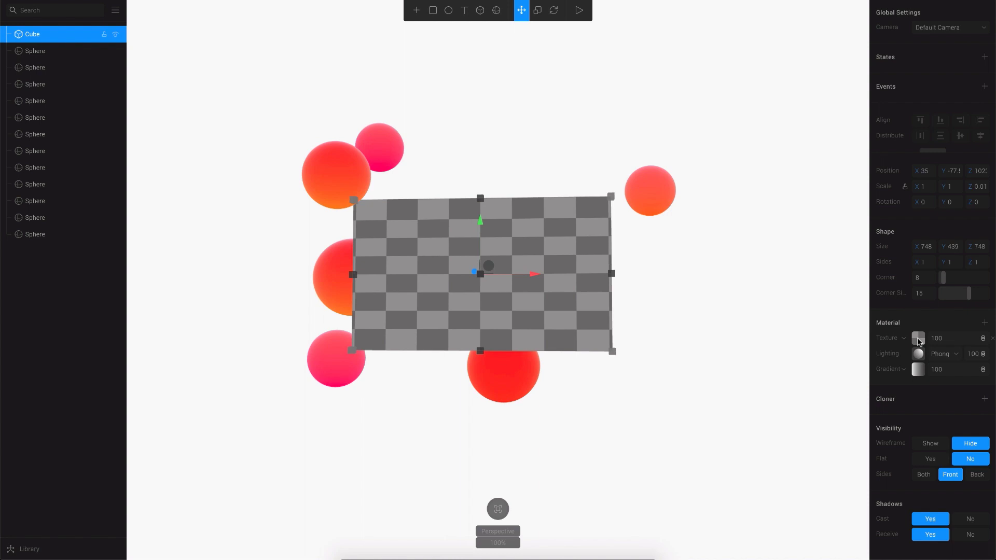
{"action": "left_click", "coordinate": [918, 339]}
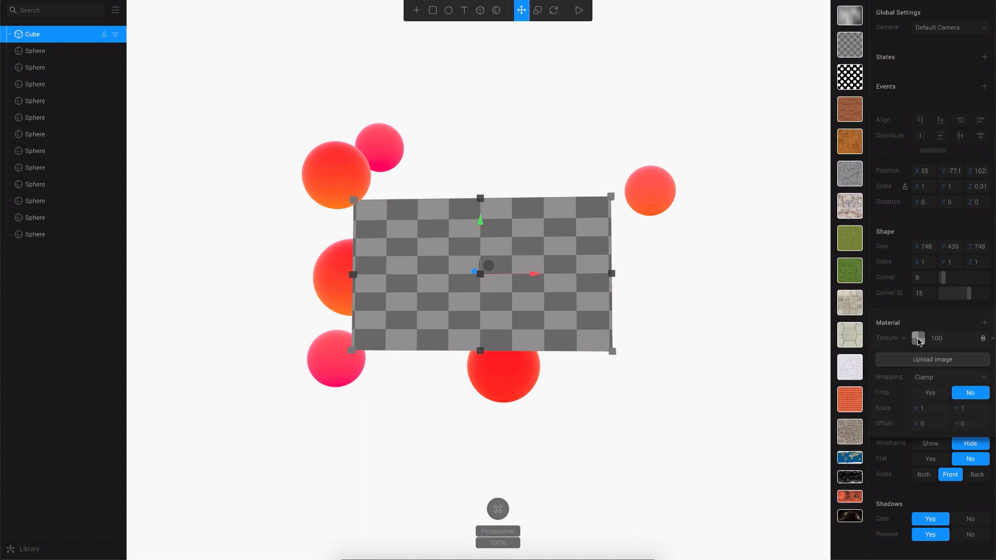
{"action": "left_click", "coordinate": [851, 16]}
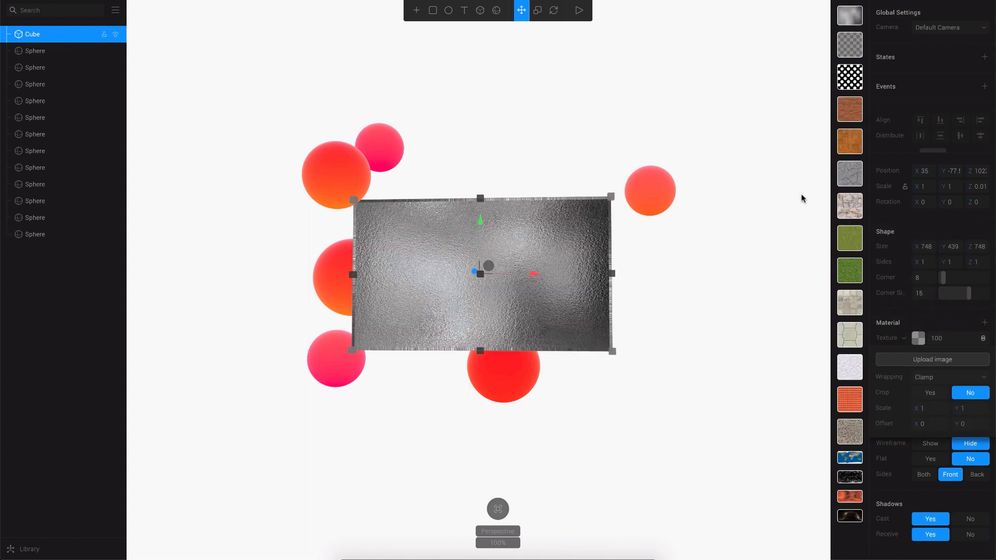
{"action": "left_click", "coordinate": [746, 247]}
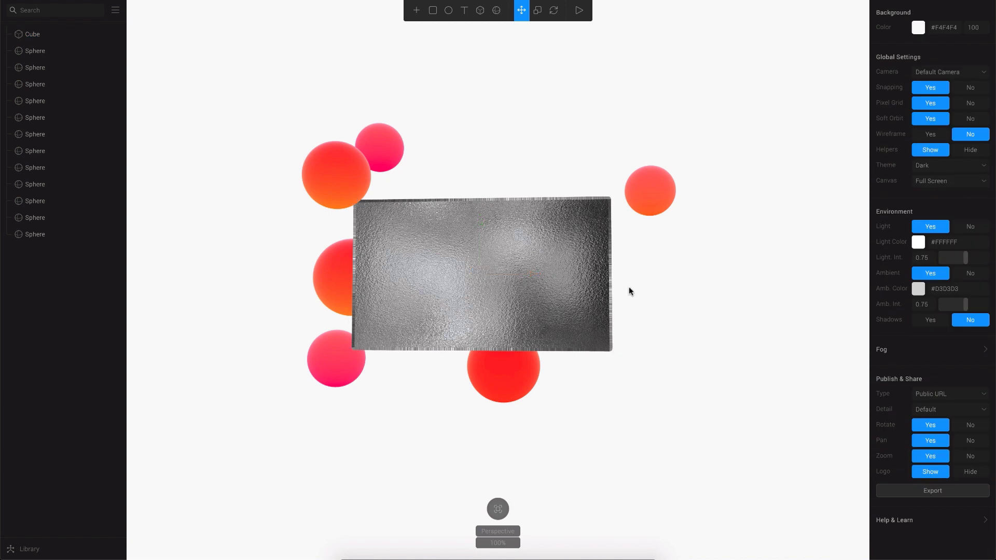
{"action": "left_click", "coordinate": [506, 317]}
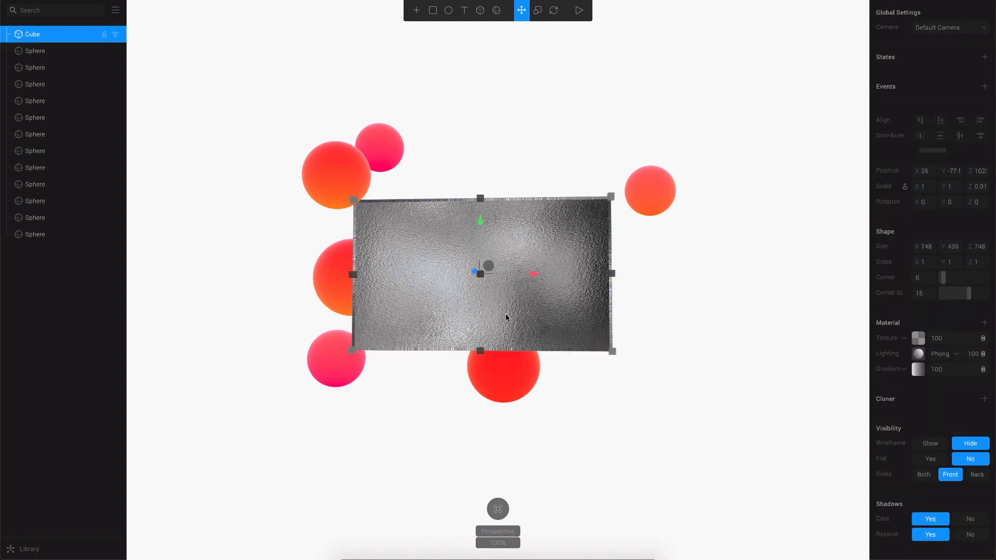
{"action": "left_click", "coordinate": [902, 341]}
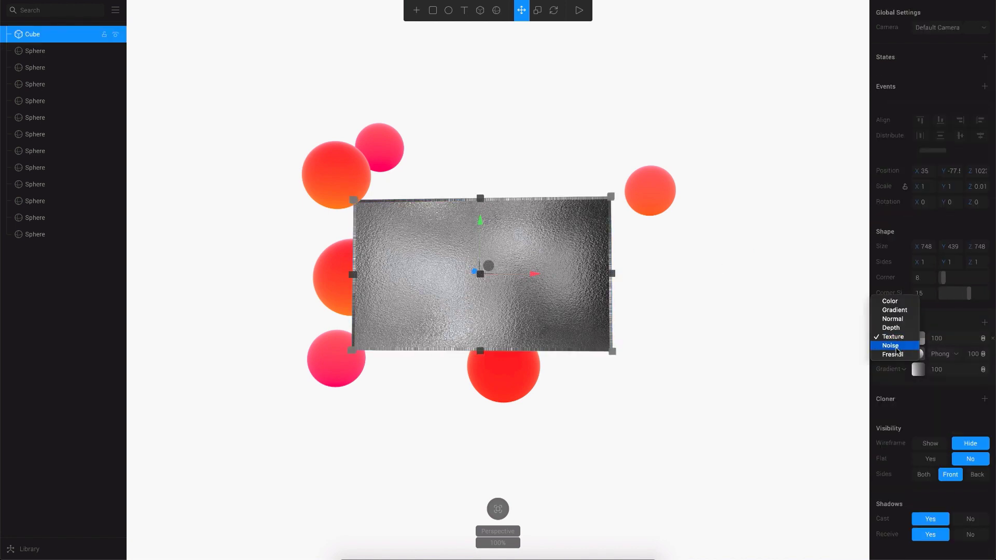
{"action": "left_click", "coordinate": [895, 345]}
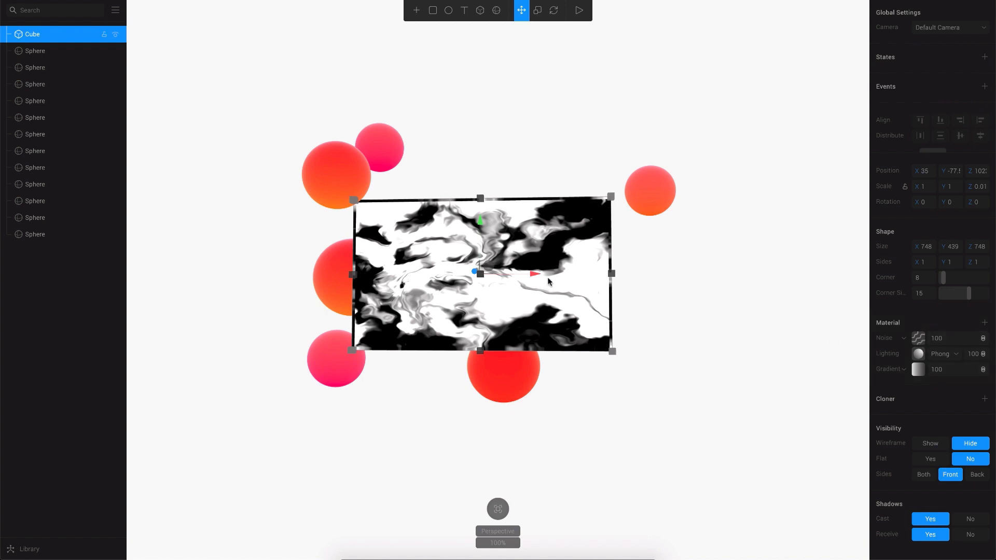
{"action": "left_click", "coordinate": [907, 342]}
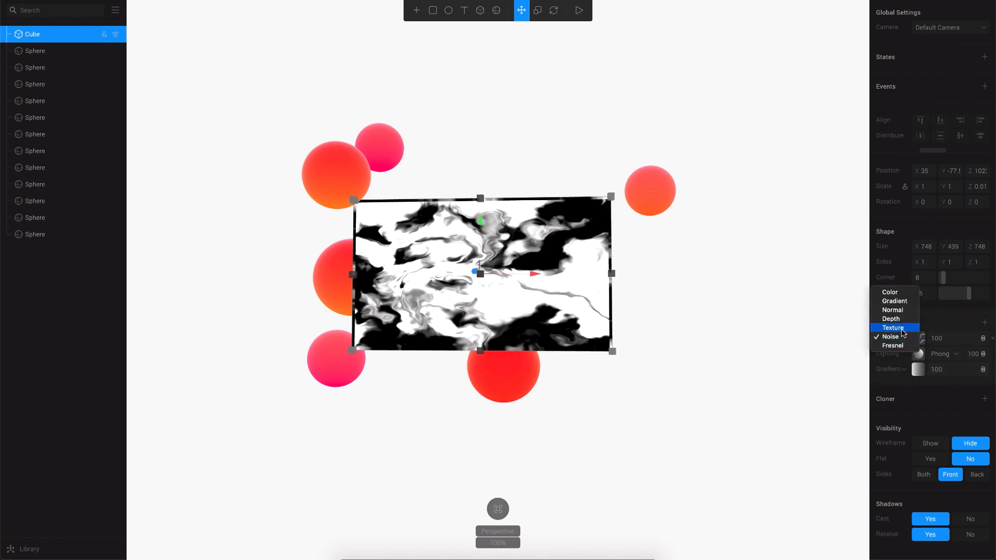
{"action": "left_click", "coordinate": [892, 332]}
{"action": "left_click", "coordinate": [918, 338]}
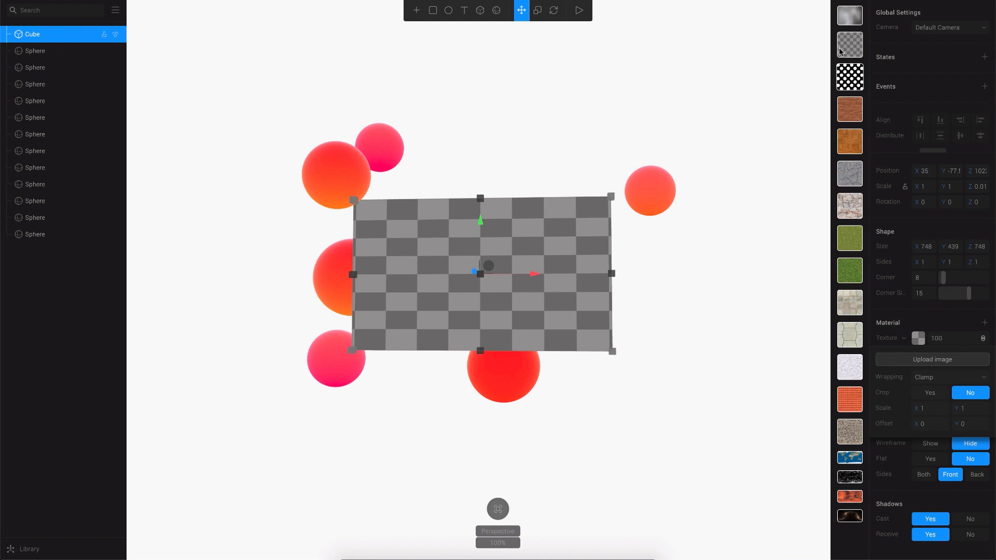
{"action": "left_click", "coordinate": [849, 15]}
{"action": "left_click", "coordinate": [738, 329]}
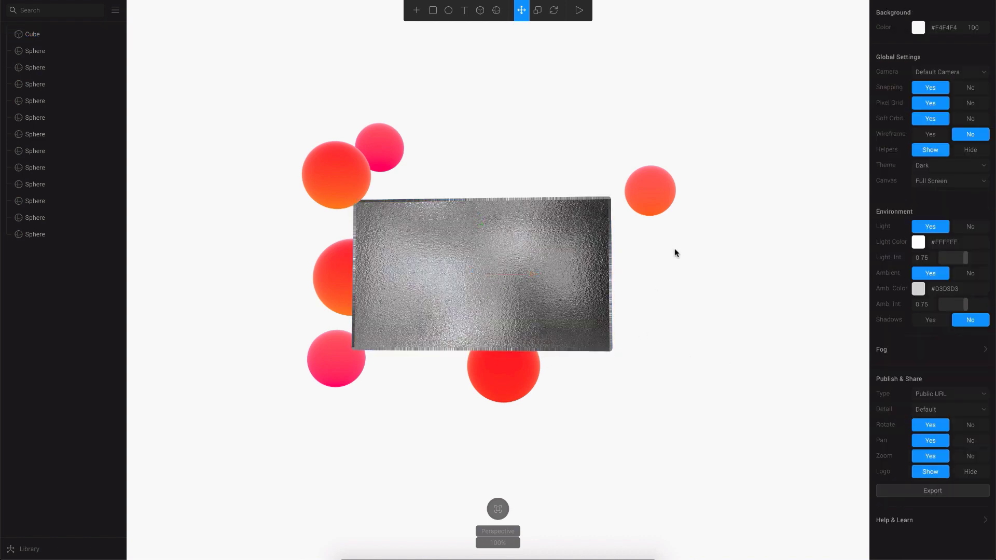
{"action": "left_click", "coordinate": [504, 275]}
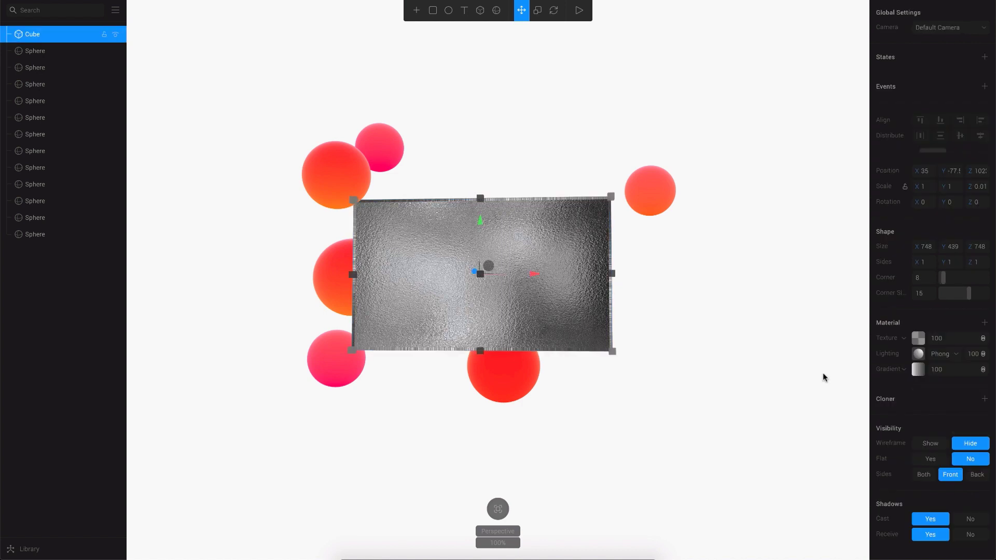
{"action": "left_click", "coordinate": [982, 342]}
Set the texture layer to Multiply blending at 25 opacity.
{"action": "left_click", "coordinate": [969, 350]}
{"action": "left_click", "coordinate": [945, 340]}
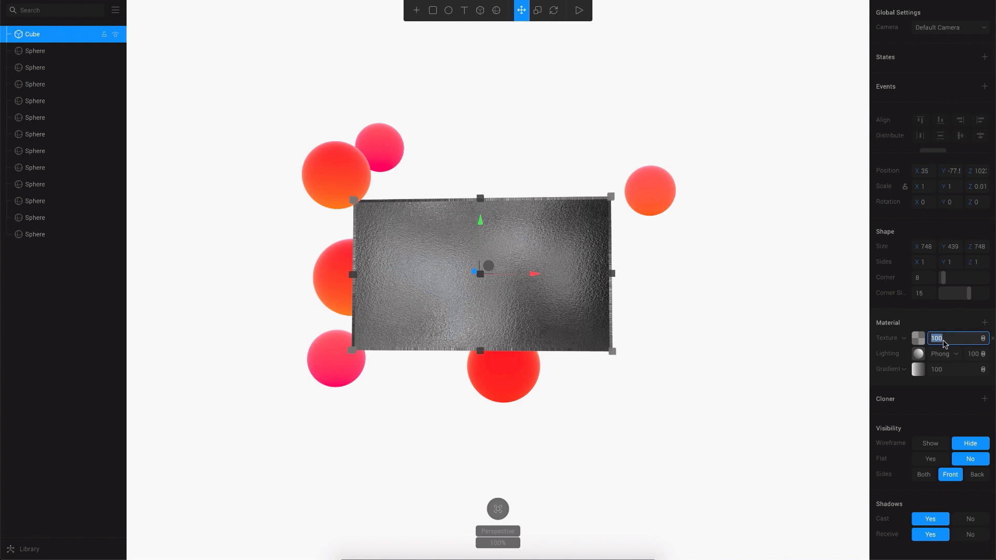
{"action": "type", "text": "25"}
{"action": "key", "text": "Return"}
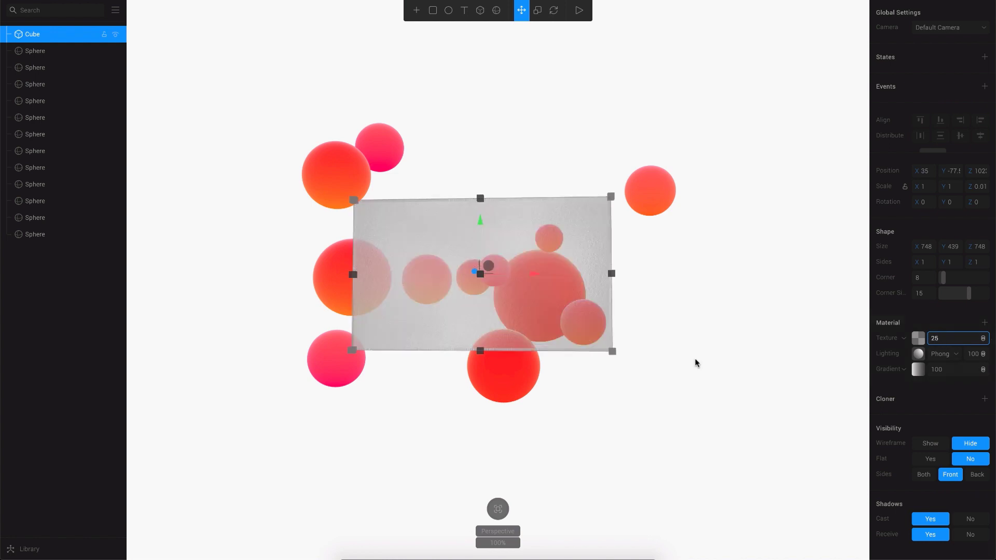
Orbit around the scene to inspect the frosted card from different angles.
{"action": "left_click", "coordinate": [660, 366]}
{"action": "left_click", "coordinate": [503, 366]}
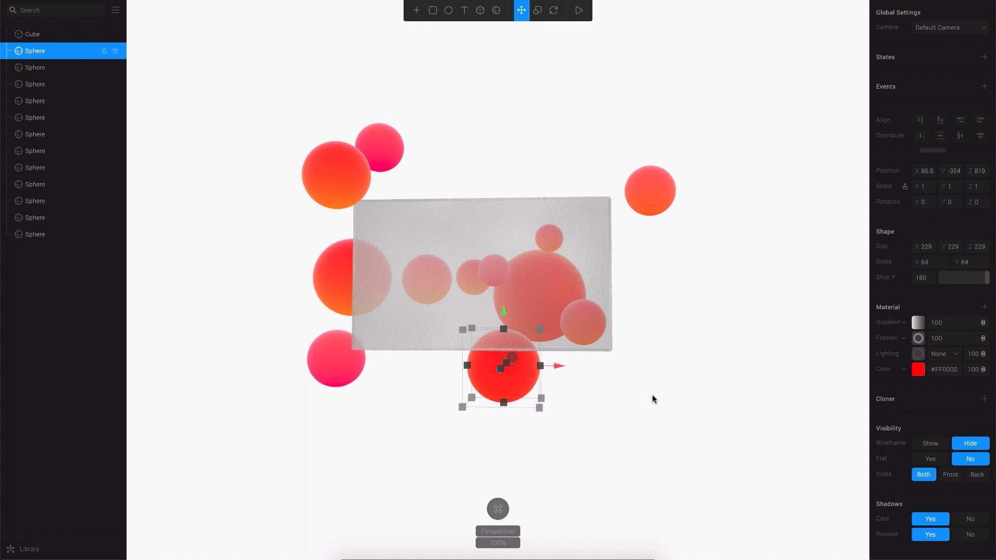
{"action": "left_click", "coordinate": [653, 395]}
{"action": "mouse_move", "coordinate": [670, 339]}
{"action": "left_mouse_down"}
{"action": "mouse_move", "coordinate": [684, 336]}
{"action": "mouse_move", "coordinate": [665, 340]}
{"action": "left_mouse_up"}
{"action": "left_click", "coordinate": [490, 291]}
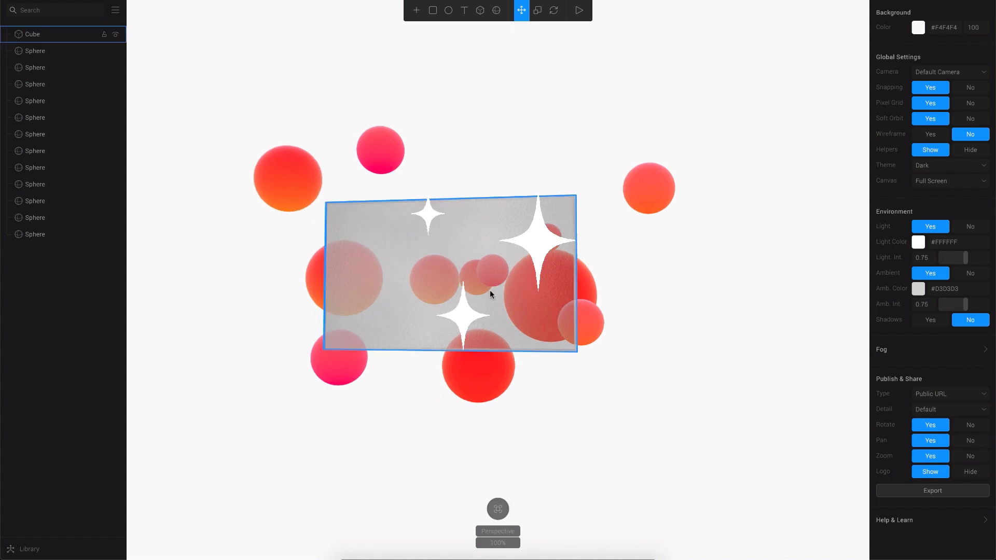
{"action": "left_click", "coordinate": [689, 274]}
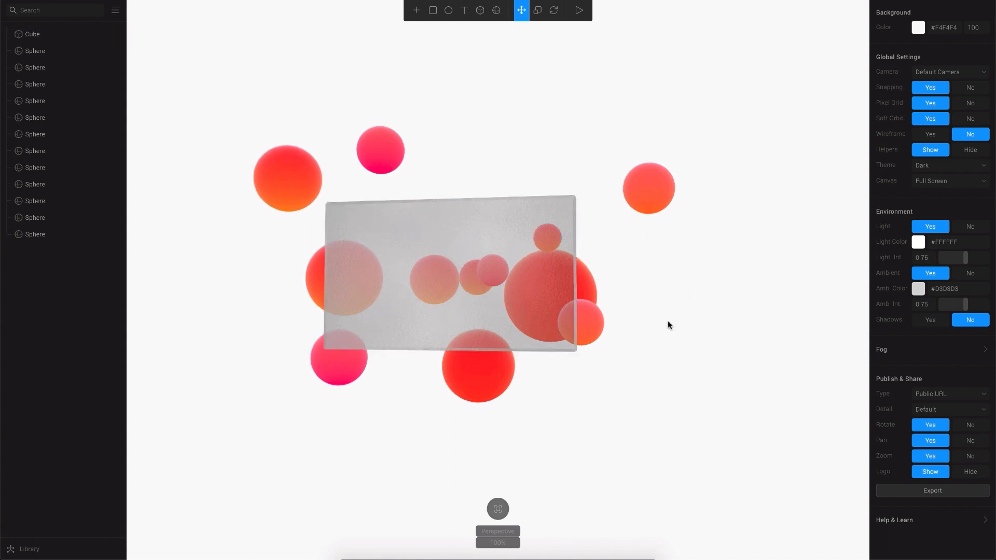
{"action": "left_click_drag", "start_coordinate": [722, 327], "coordinate": [672, 367]}
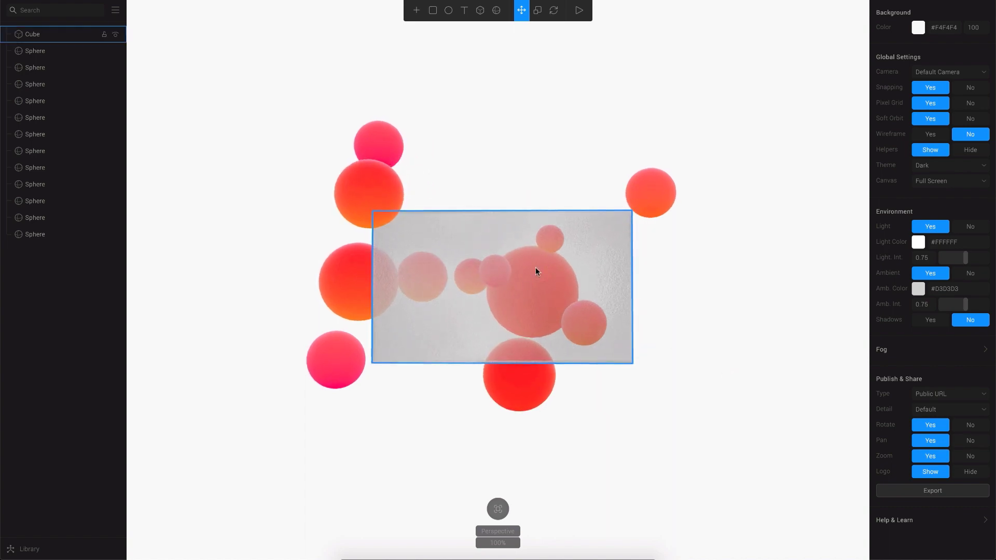
Add a Point Light to the scene.
{"action": "scroll", "coordinate": [498, 270], "scroll_direction": "down", "scroll_amount": 5}
{"action": "left_click", "coordinate": [413, 14]}
{"action": "scroll", "coordinate": [423, 185], "scroll_direction": "down", "scroll_amount": 5}
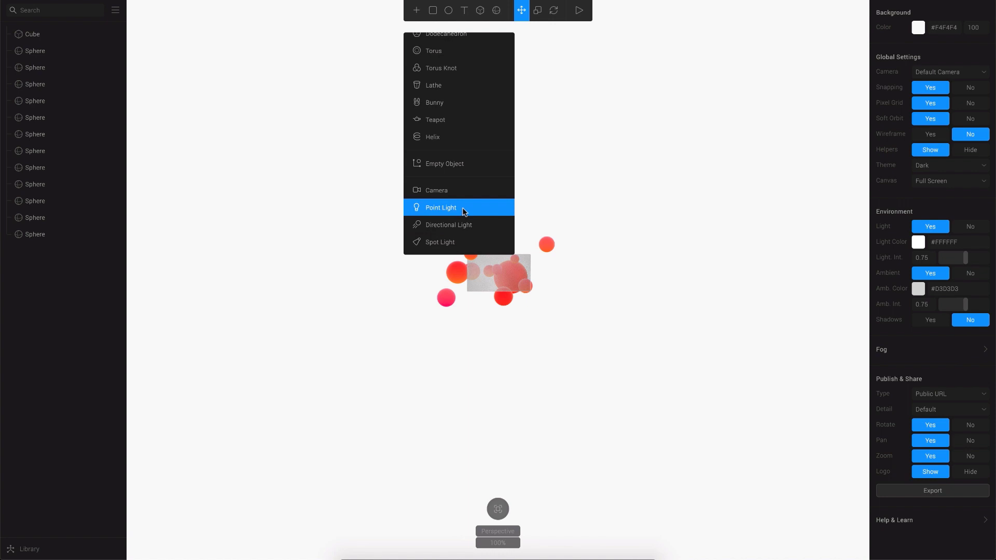
{"action": "left_click", "coordinate": [469, 211]}
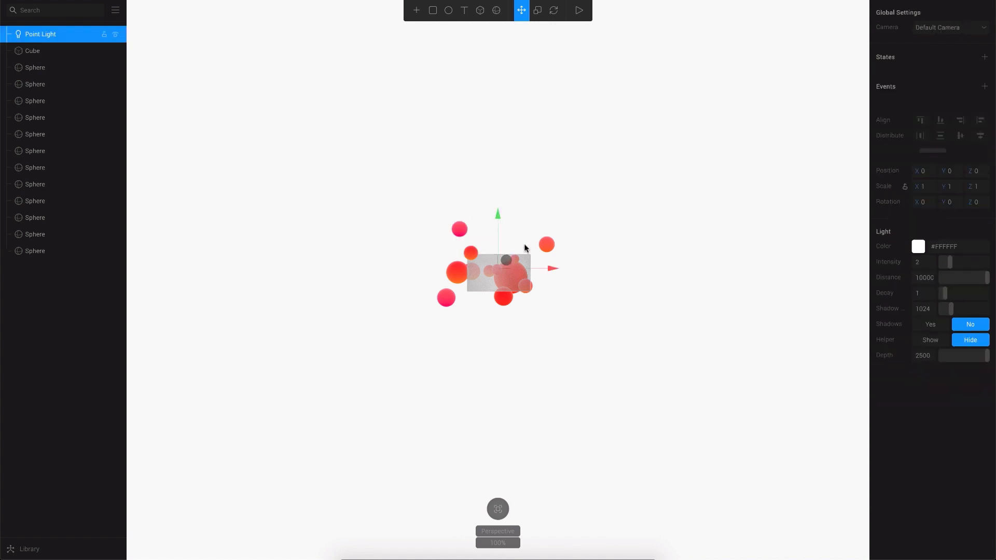
{"action": "left_click", "coordinate": [568, 340]}
{"action": "left_click_drag", "start_coordinate": [560, 347], "coordinate": [504, 355]}
{"action": "left_click", "coordinate": [46, 39]}
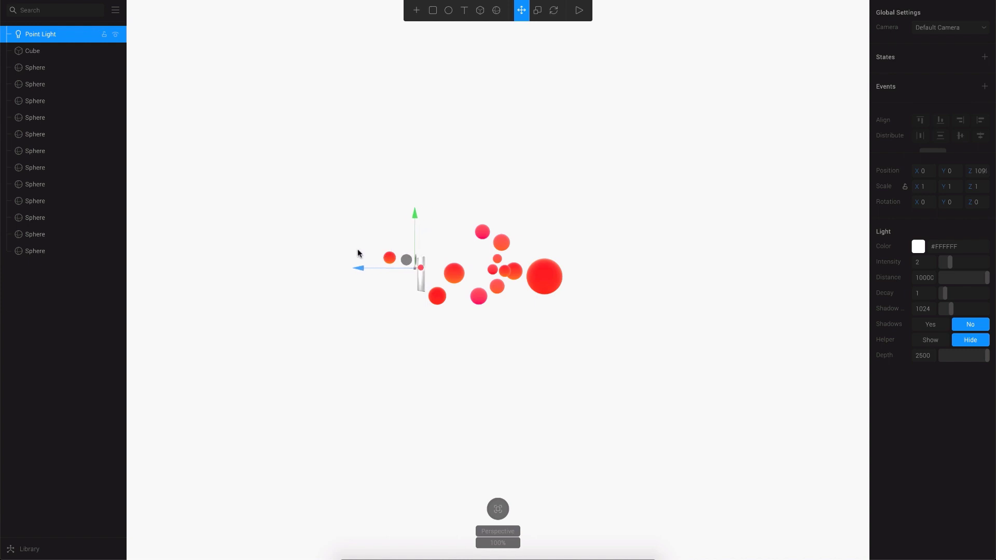
Push the point light forward on Z, tilt it about 22 degrees, and place it before the card.
{"action": "left_click_drag", "start_coordinate": [356, 267], "coordinate": [247, 270]}
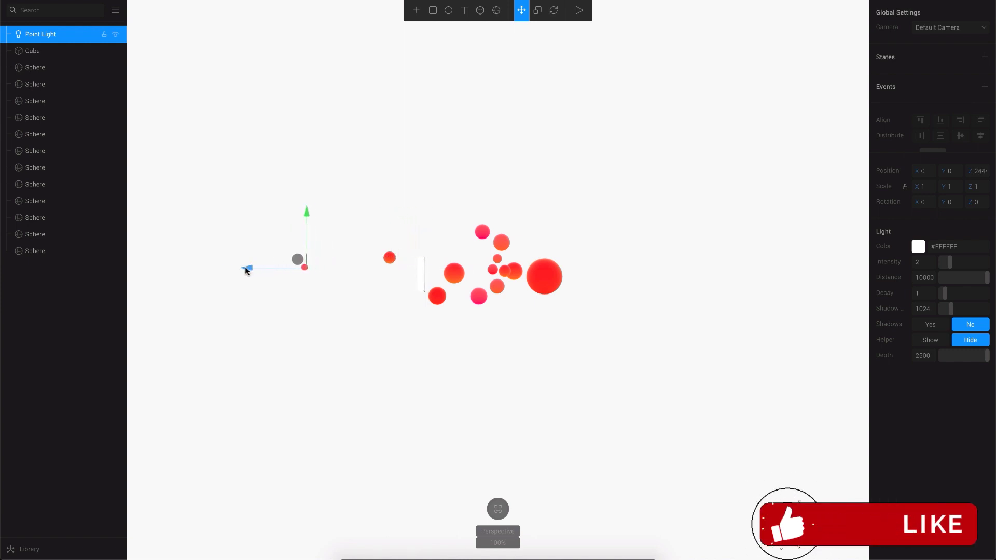
{"action": "left_click", "coordinate": [196, 280]}
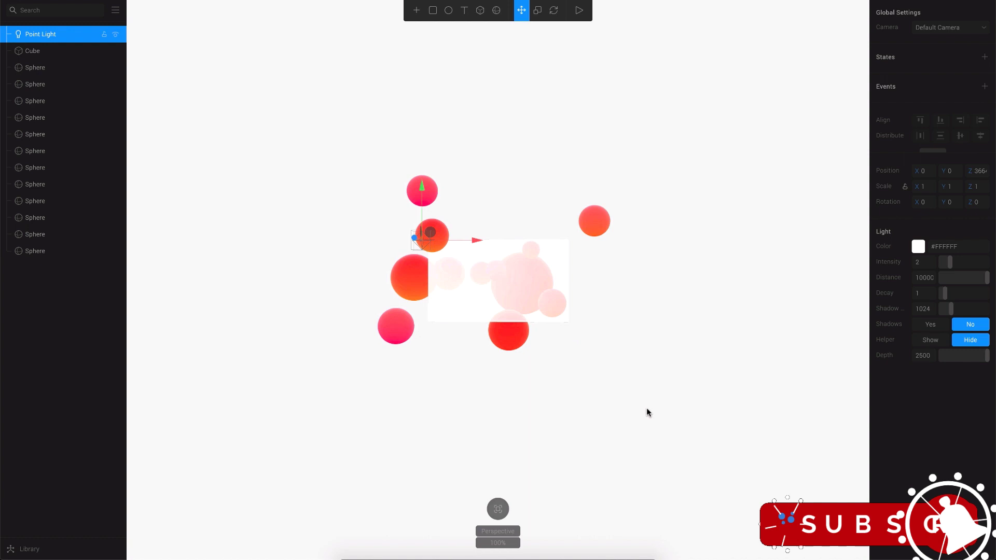
{"action": "key", "text": "e"}
{"action": "left_click_drag", "start_coordinate": [369, 272], "coordinate": [367, 349]}
{"action": "left_click", "coordinate": [367, 350]}
{"action": "key", "text": "w"}
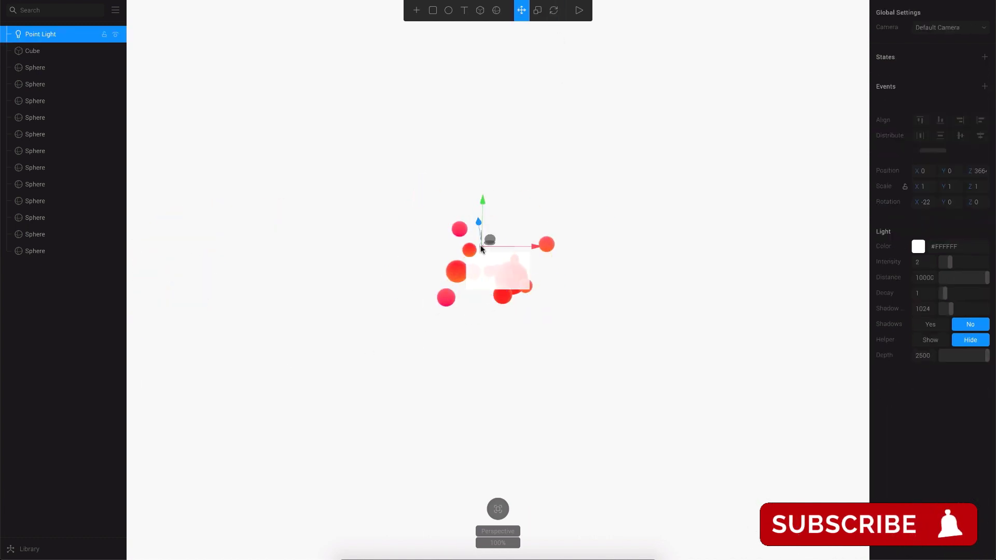
{"action": "scroll", "coordinate": [531, 324], "scroll_direction": "up", "scroll_amount": 5}
{"action": "scroll", "coordinate": [531, 324], "scroll_direction": "down", "scroll_amount": 6}
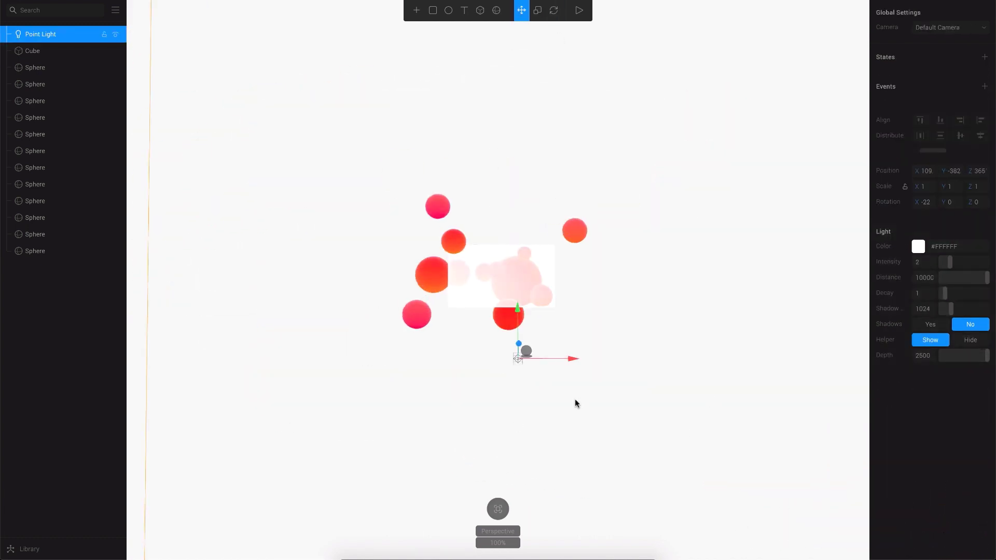
{"action": "scroll", "coordinate": [447, 279], "scroll_direction": "down", "scroll_amount": 5}
{"action": "scroll", "coordinate": [446, 279], "scroll_direction": "up", "scroll_amount": 5}
{"action": "left_click_drag", "start_coordinate": [437, 356], "coordinate": [482, 387]}
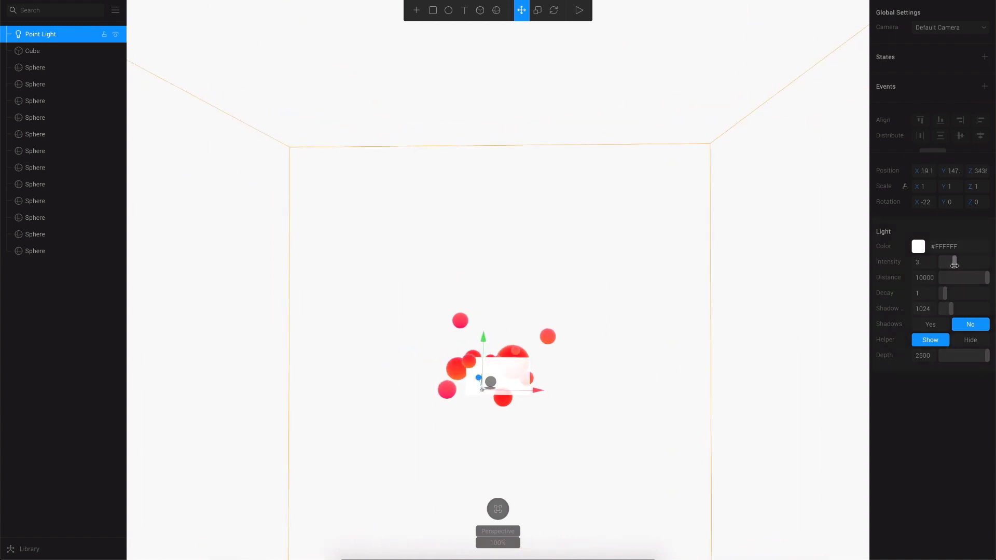
Set the point light's intensity to 2.9 and decay to 4.
{"action": "left_click", "coordinate": [546, 477]}
{"action": "scroll", "coordinate": [690, 432], "scroll_direction": "up", "scroll_amount": 5}
{"action": "scroll", "coordinate": [688, 438], "scroll_direction": "down", "scroll_amount": 2}
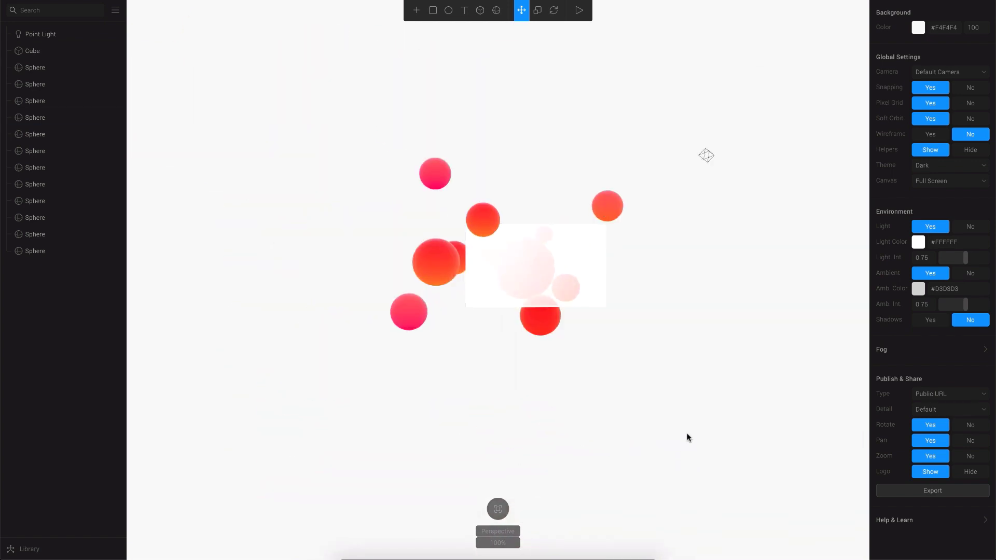
{"action": "left_click", "coordinate": [596, 109]}
{"action": "scroll", "coordinate": [711, 410], "scroll_direction": "up", "scroll_amount": 5}
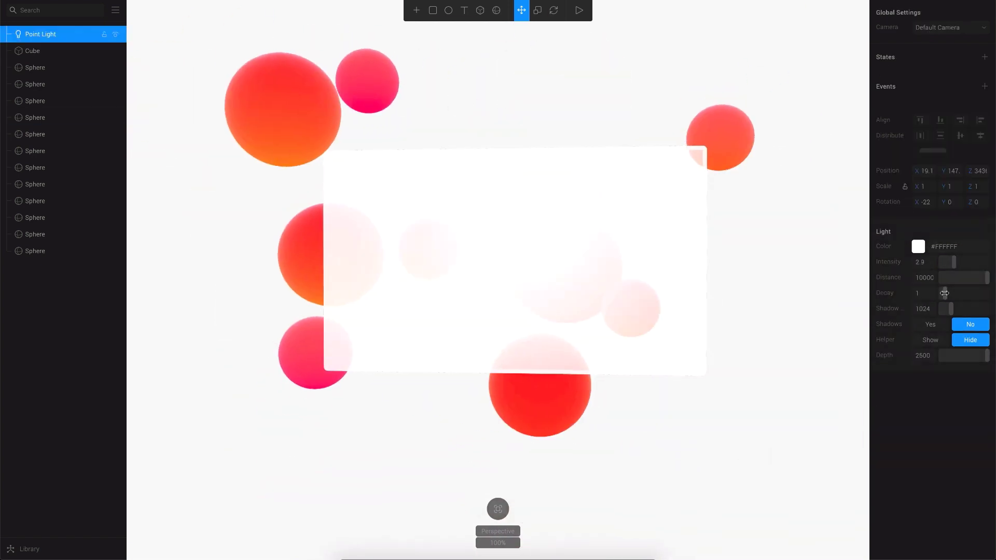
{"action": "left_click_drag", "start_coordinate": [945, 293], "coordinate": [959, 294]}
{"action": "scroll", "coordinate": [693, 446], "scroll_direction": "down", "scroll_amount": 3}
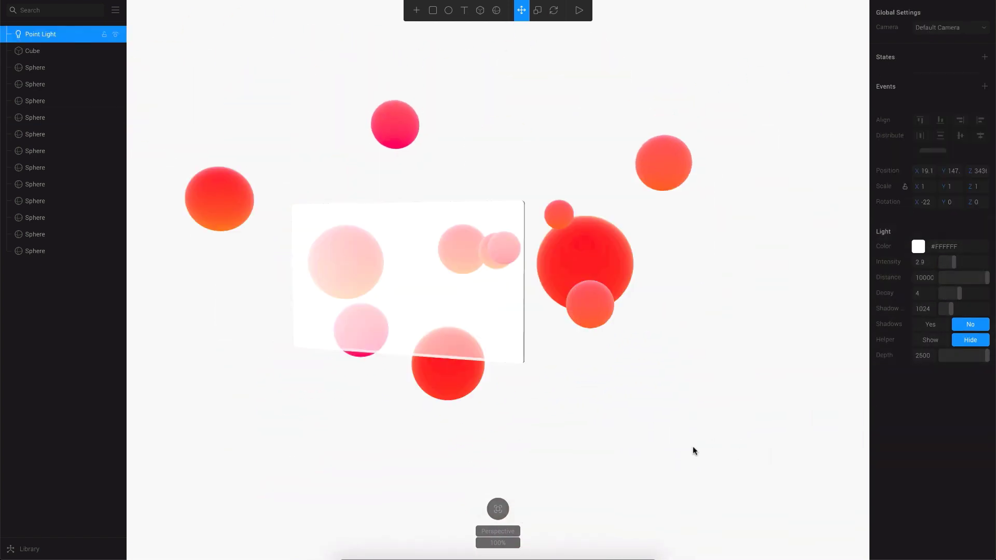
Add a card-number text line on the card and flip it to read correctly.
{"action": "left_click", "coordinate": [464, 10]}
{"action": "left_click", "coordinate": [426, 335]}
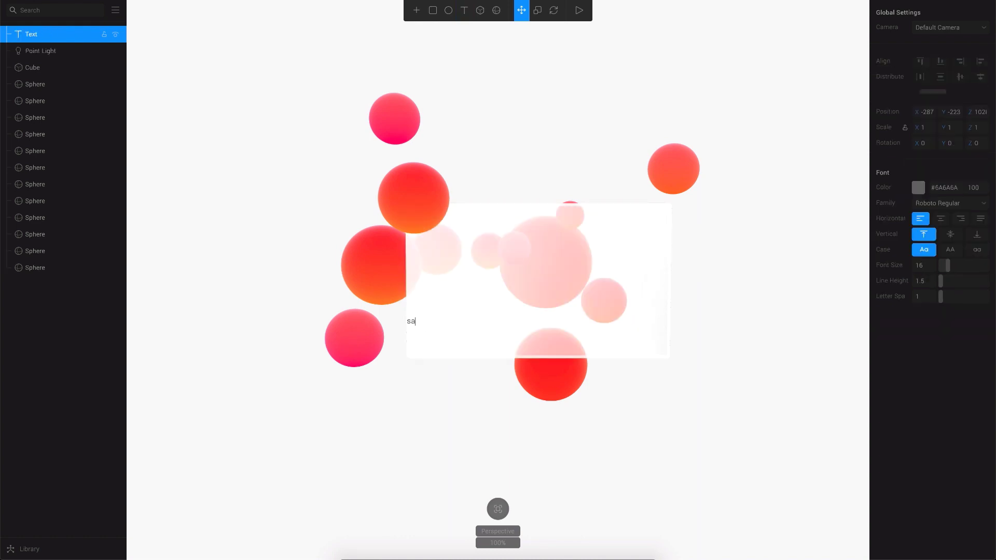
{"action": "type", "text": "1234 5678 90102"}
{"action": "key", "text": "Tab"}
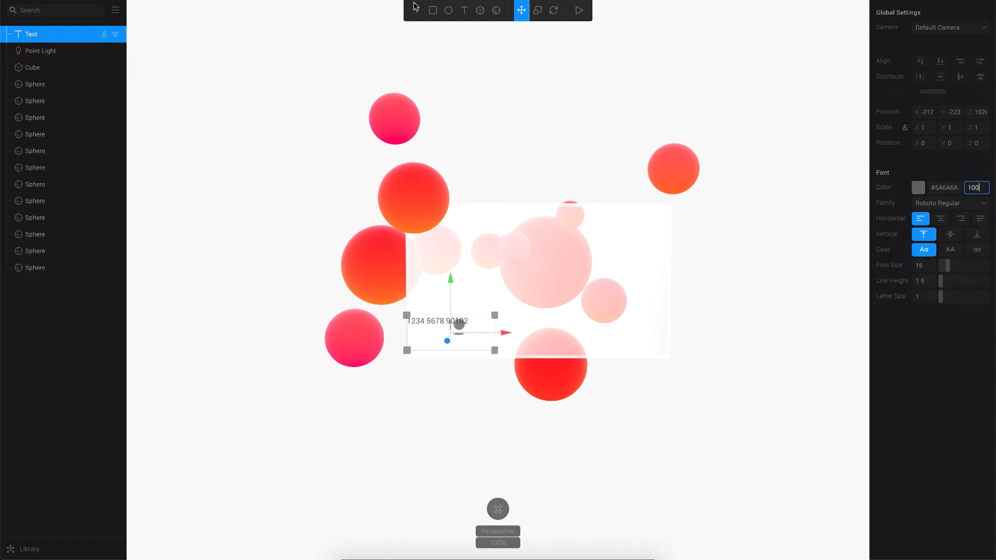
{"action": "left_click", "coordinate": [537, 10]}
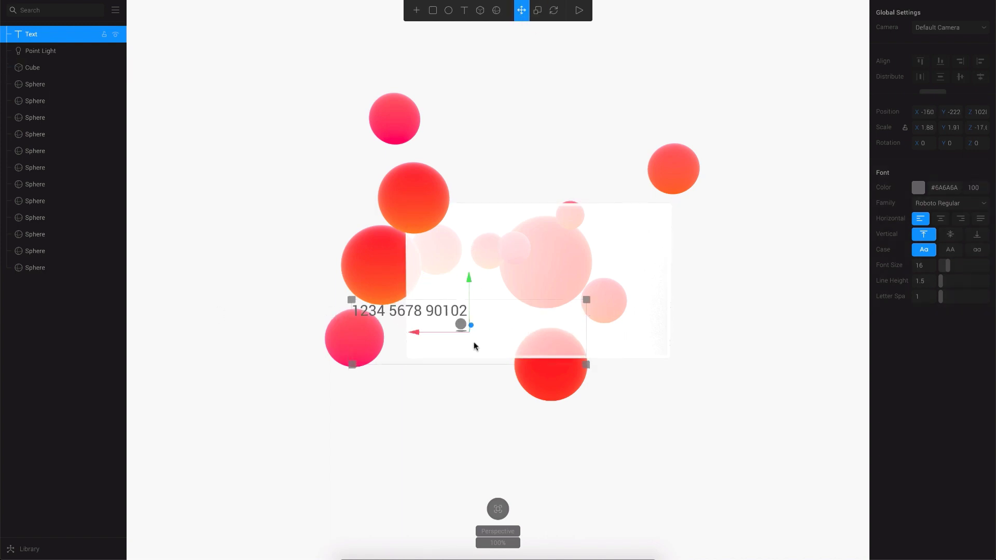
{"action": "left_click_drag", "start_coordinate": [474, 346], "coordinate": [263, 364]}
{"action": "left_click", "coordinate": [34, 38]}
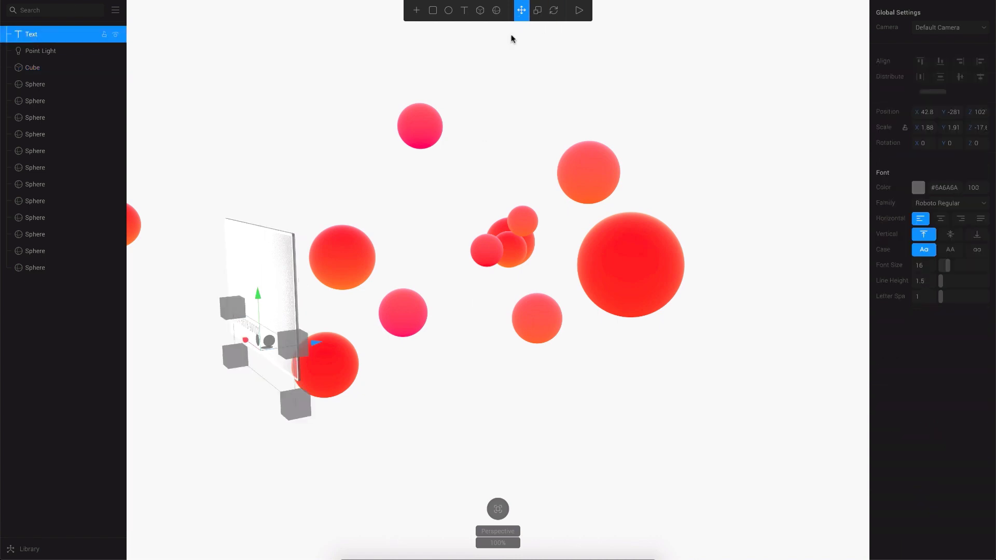
{"action": "left_click_drag", "start_coordinate": [316, 344], "coordinate": [313, 345]}
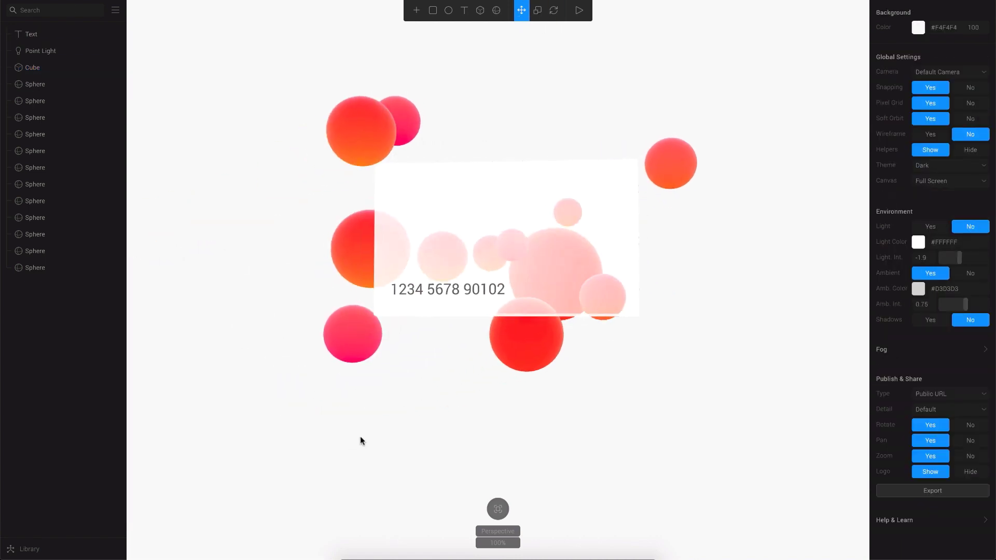
{"action": "left_click", "coordinate": [489, 290]}
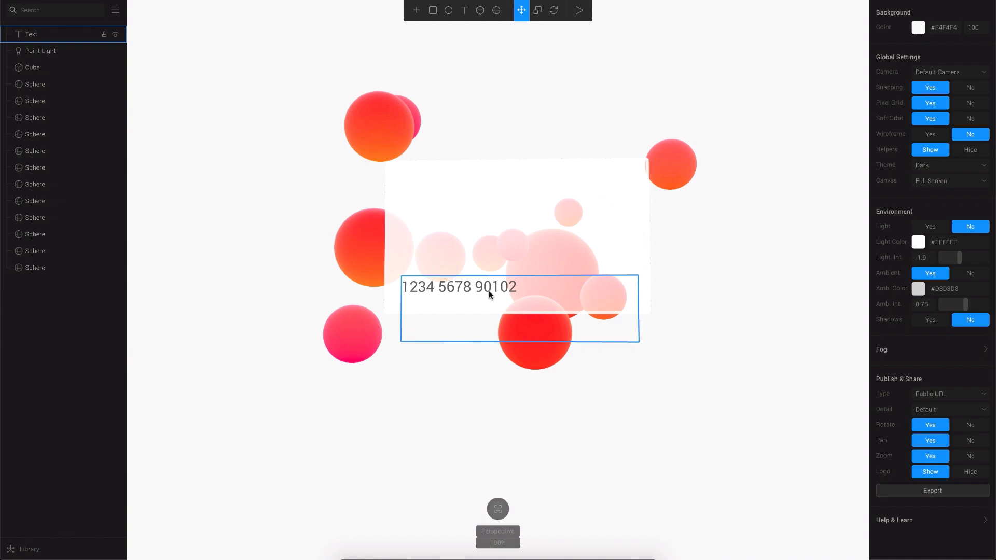
Copy a 'visa logo png' image from Google Images, paste it into Spline, and resize it to 149 by 60.
{"action": "key", "text": "ctrl+Right"}
{"action": "type", "text": "visa logo png"}
{"action": "key", "text": "Return"}
{"action": "left_click", "coordinate": [143, 176]}
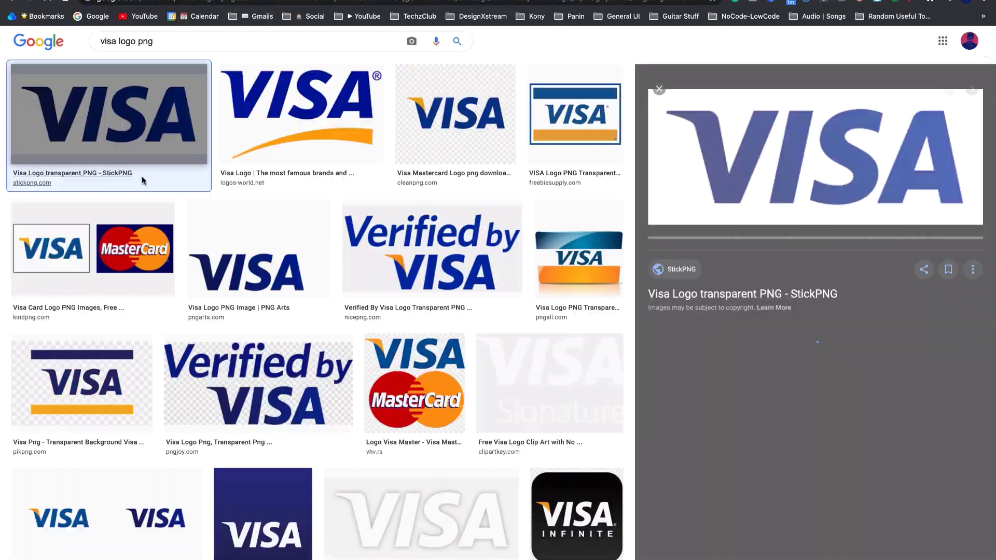
{"action": "right_click", "coordinate": [790, 178]}
{"action": "left_click", "coordinate": [833, 291]}
{"action": "key", "text": "ctrl+Left"}
{"action": "key", "text": "ctrl+v"}
{"action": "scroll", "coordinate": [499, 223], "scroll_direction": "down", "scroll_amount": 5}
{"action": "left_click_drag", "start_coordinate": [637, 254], "coordinate": [550, 191]}
{"action": "scroll", "coordinate": [740, 180], "scroll_direction": "up", "scroll_amount": 3}
Turn the card to face forward and drag the VISA logo into its upper-right corner.
{"action": "left_click", "coordinate": [776, 275]}
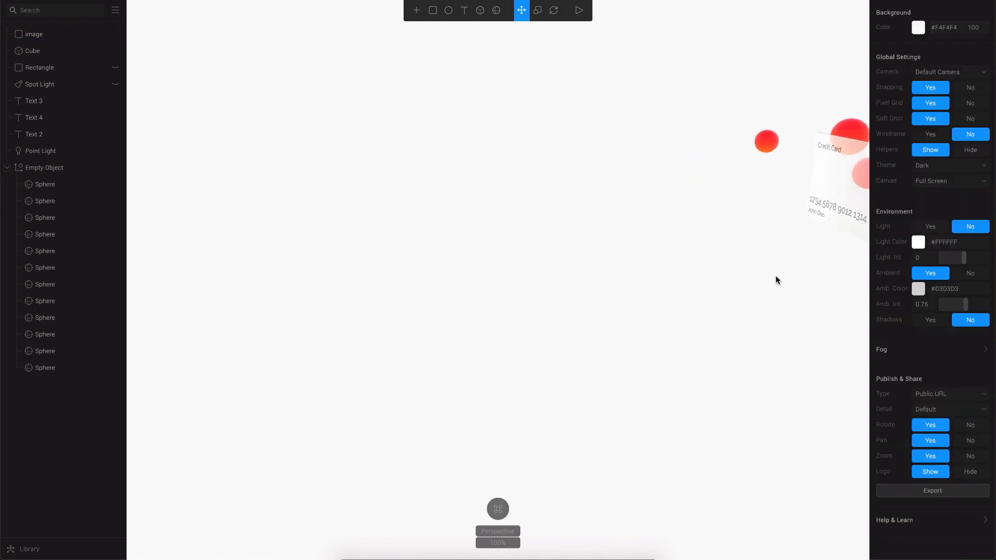
{"action": "left_click_drag", "start_coordinate": [776, 276], "coordinate": [649, 262]}
{"action": "left_click", "coordinate": [630, 231]}
{"action": "scroll", "coordinate": [649, 262], "scroll_direction": "up", "scroll_amount": 5}
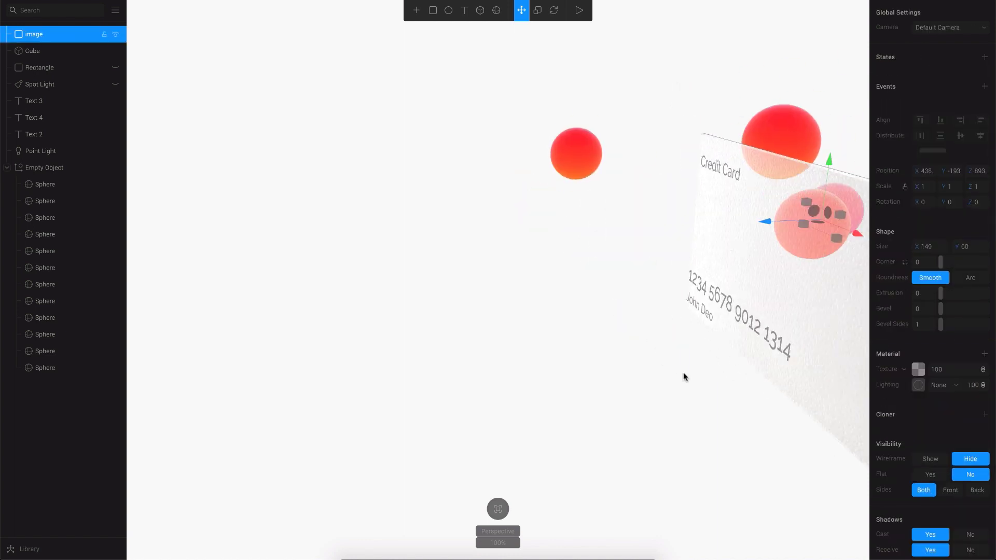
{"action": "left_click_drag", "start_coordinate": [683, 378], "coordinate": [636, 367]}
{"action": "left_click_drag", "start_coordinate": [645, 212], "coordinate": [734, 200]}
Orbit the card toward the camera, then select the sphere group and the Credit Card label.
{"action": "left_click", "coordinate": [594, 304]}
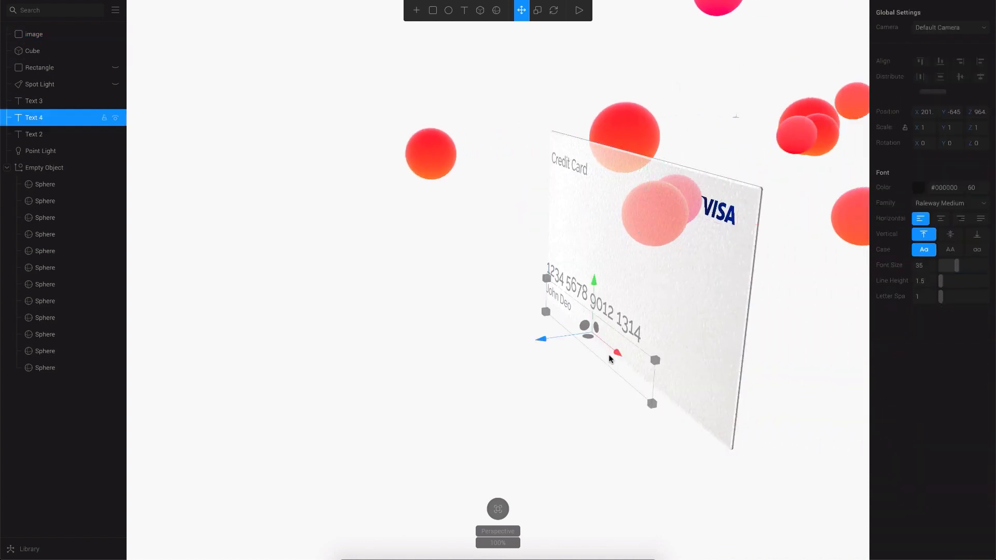
{"action": "left_click_drag", "start_coordinate": [675, 394], "coordinate": [613, 418]}
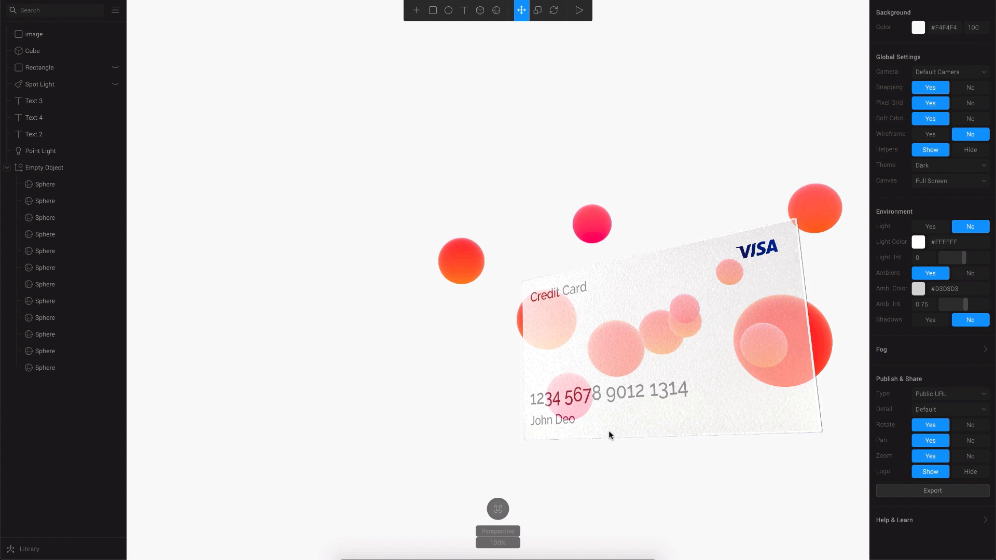
{"action": "left_click", "coordinate": [311, 205]}
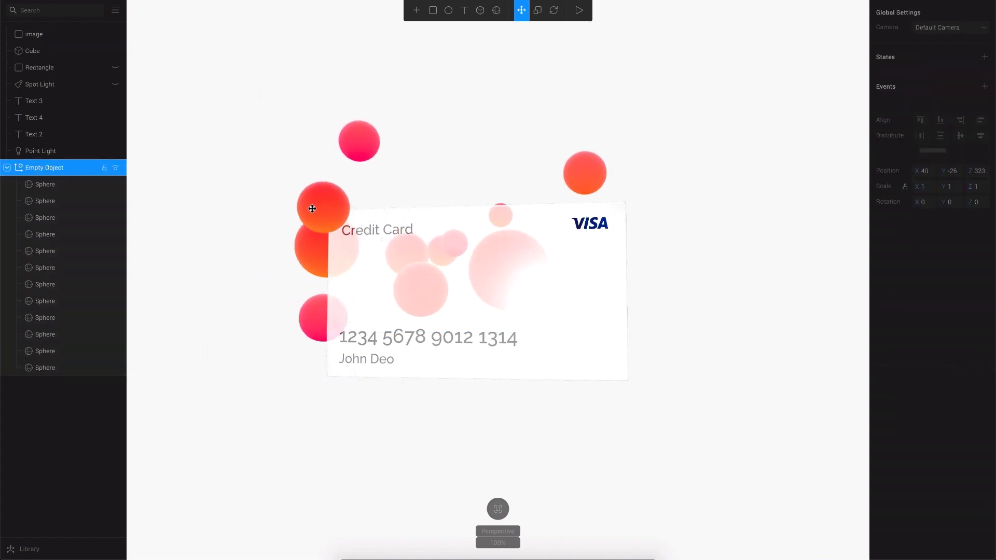
{"action": "left_click", "coordinate": [437, 231]}
{"action": "left_click_drag", "start_coordinate": [546, 401], "coordinate": [596, 391]}
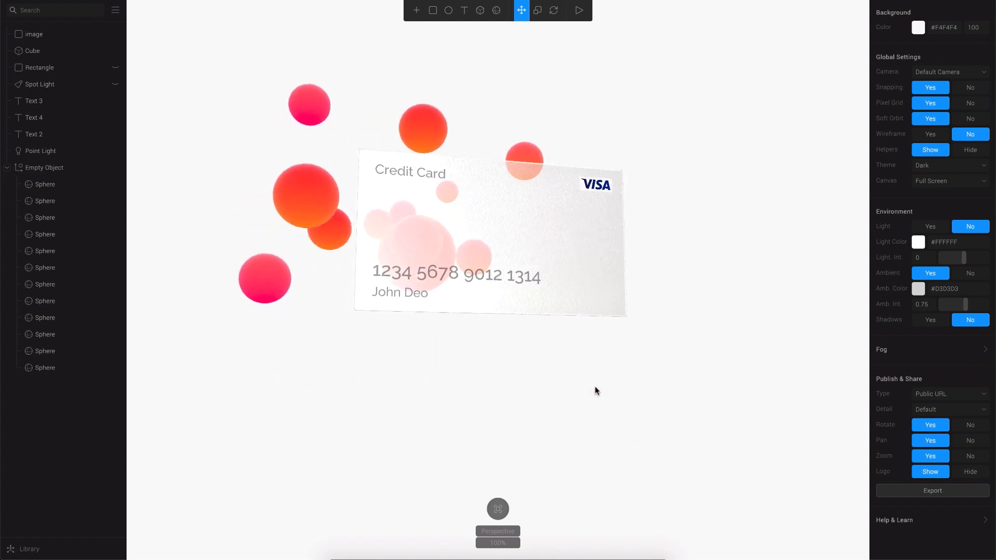